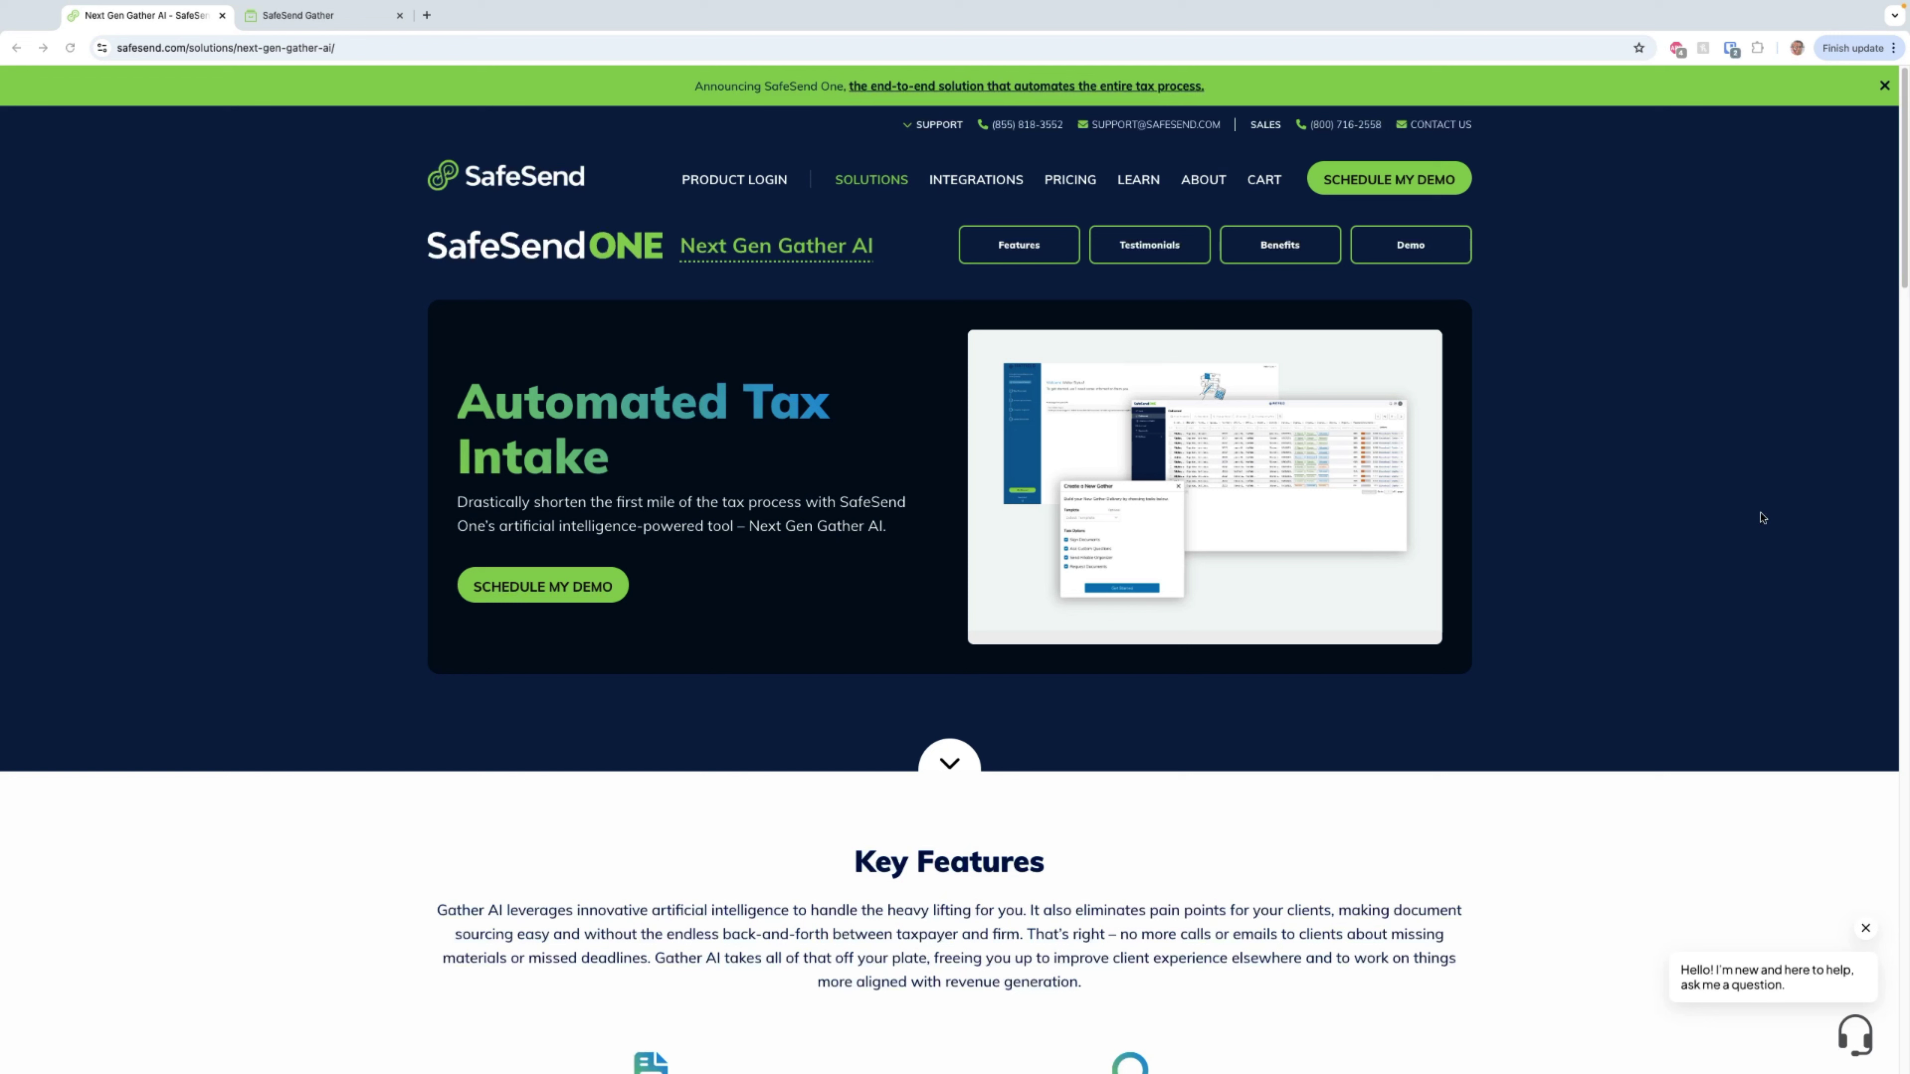
# In SafeSend Gather, start a new gather with the sign documents, custom questions, fillable organizer and request documents tasks.
pyautogui.click(328, 15)
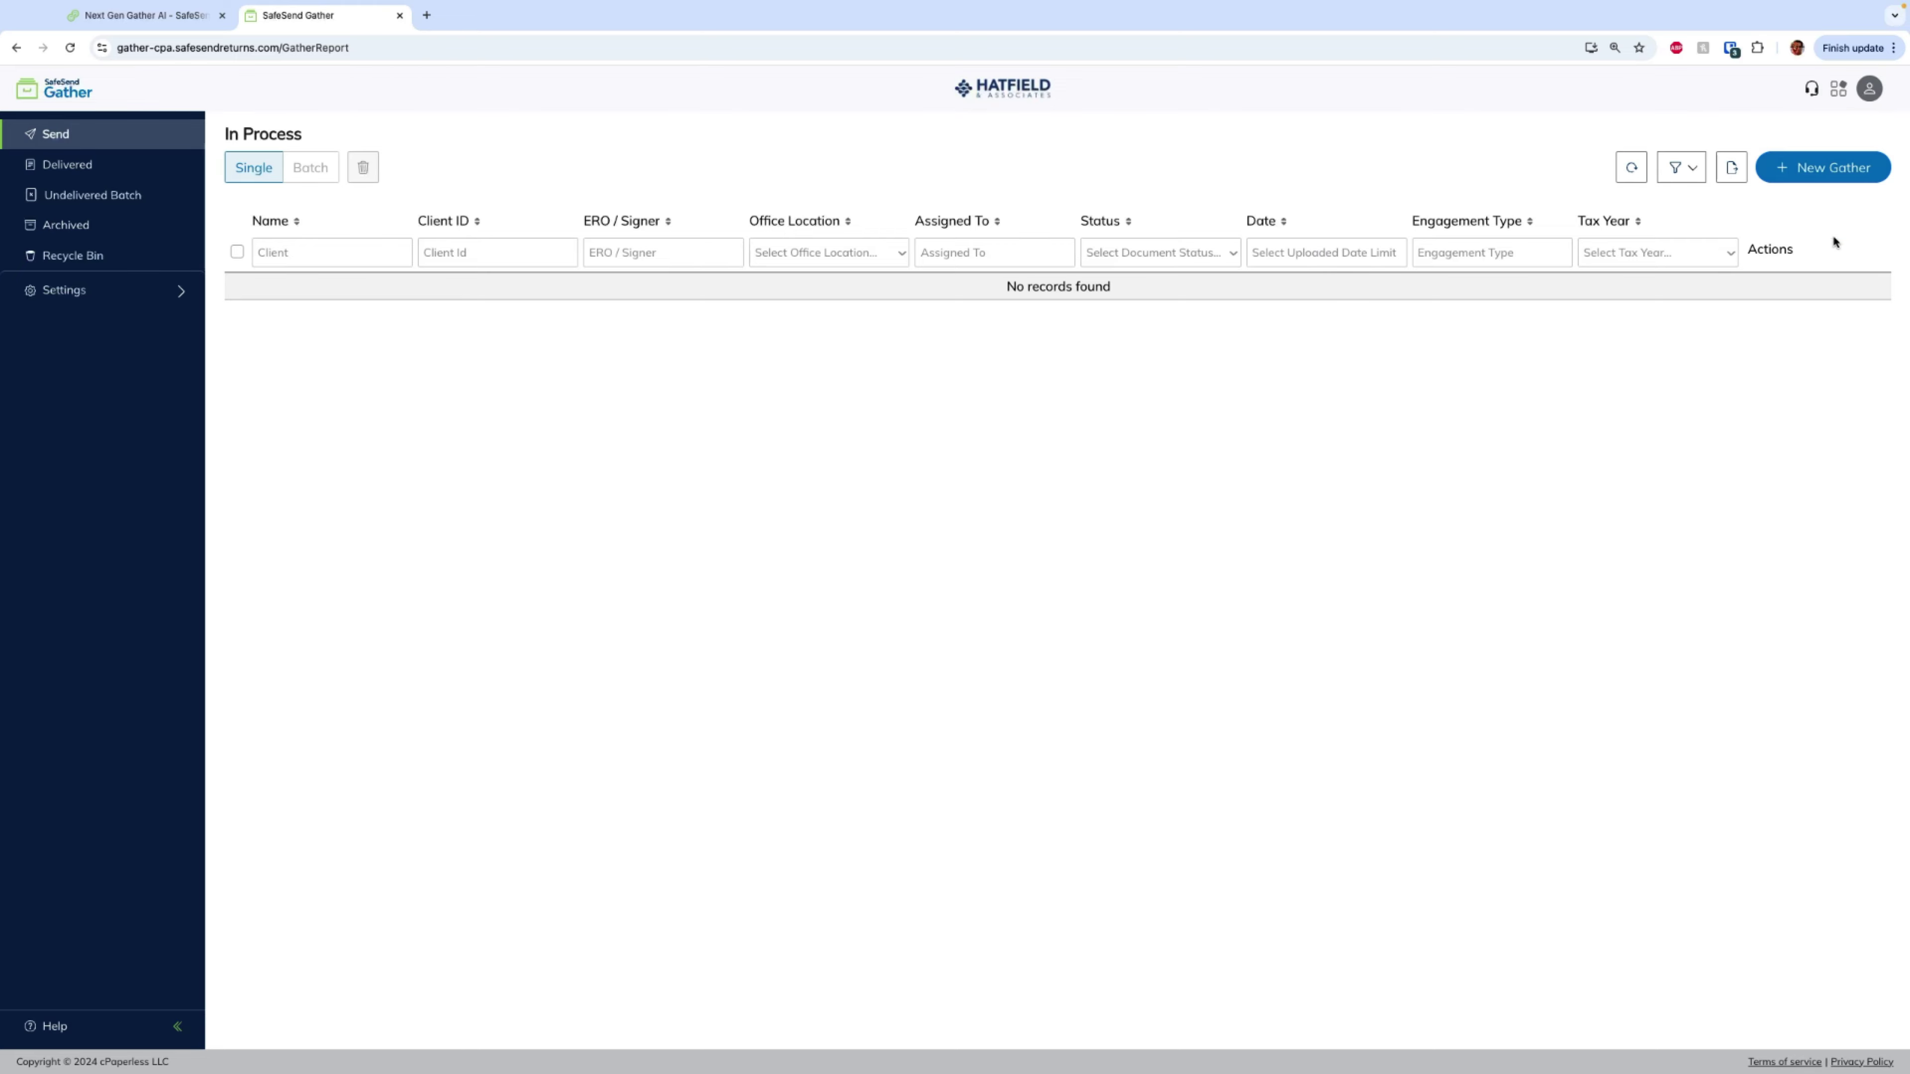
pyautogui.click(1814, 169)
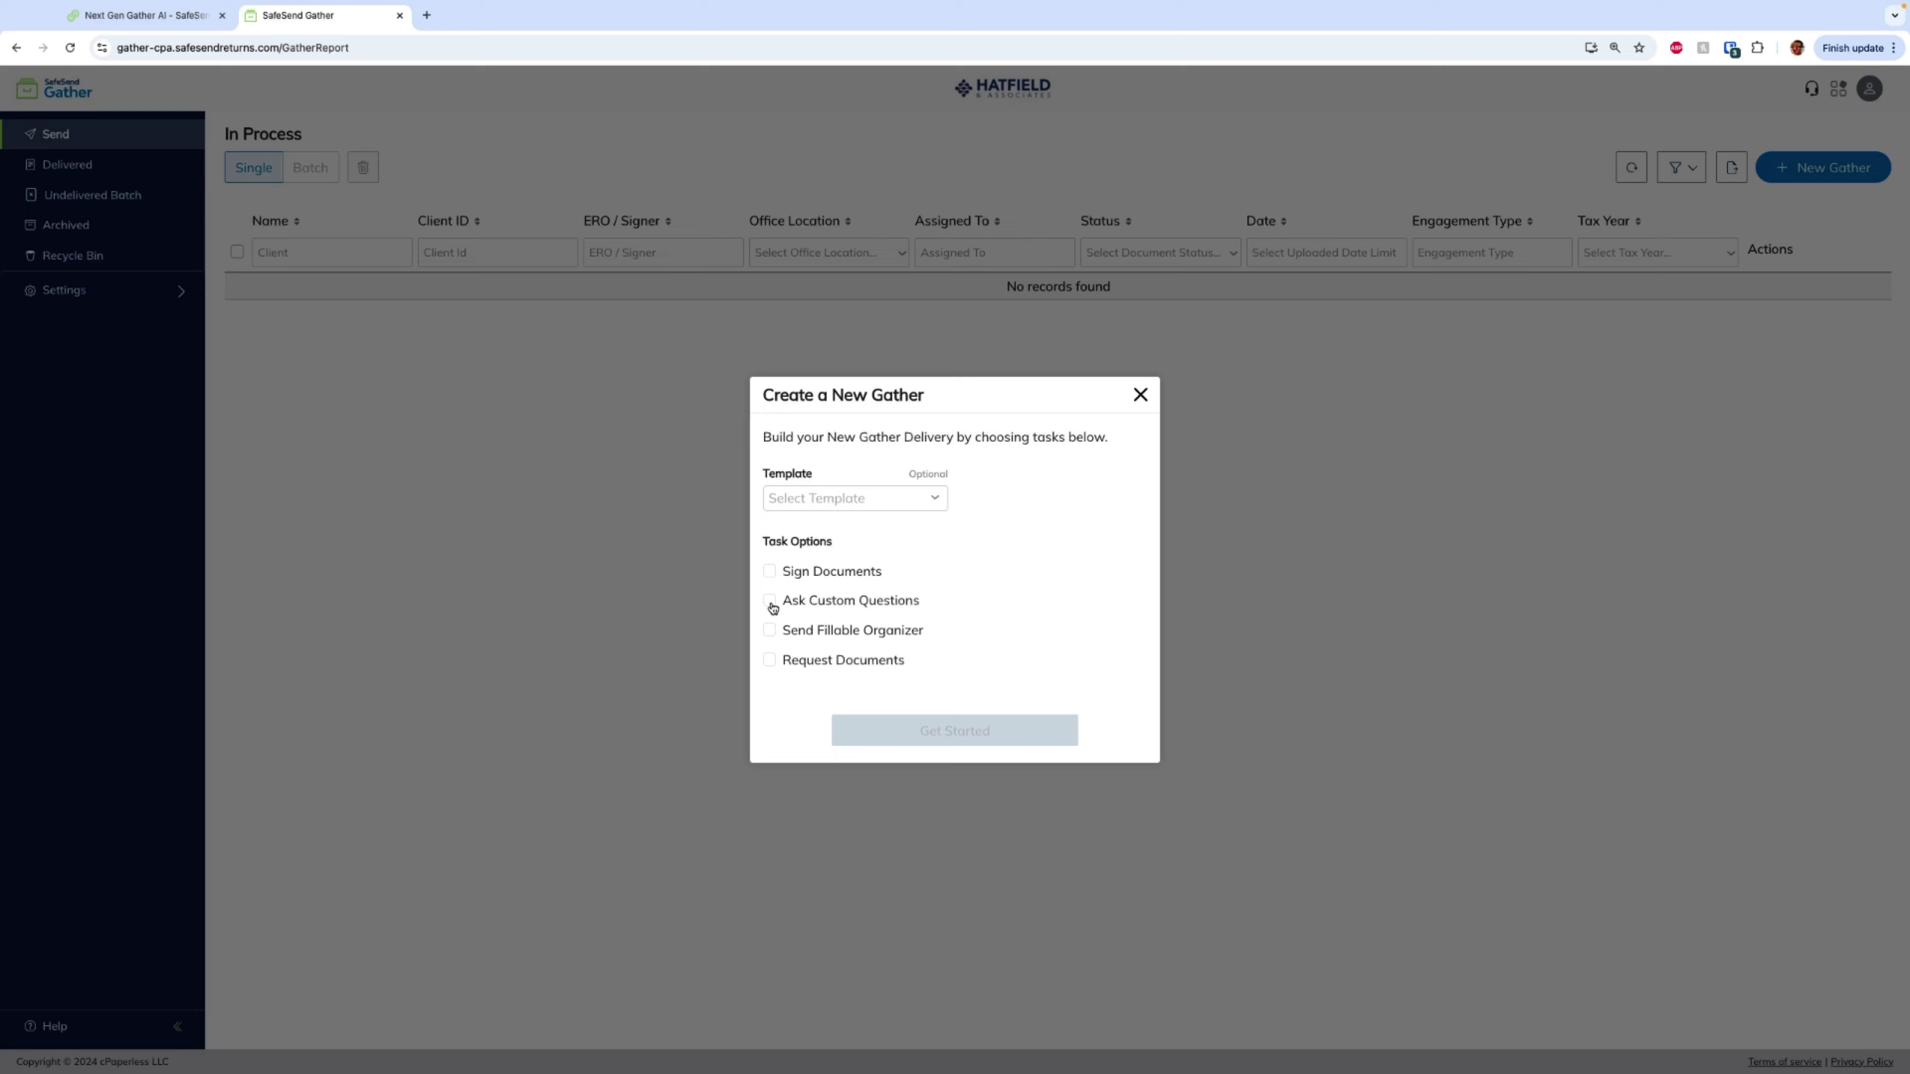
pyautogui.click(770, 661)
pyautogui.click(768, 631)
pyautogui.click(768, 600)
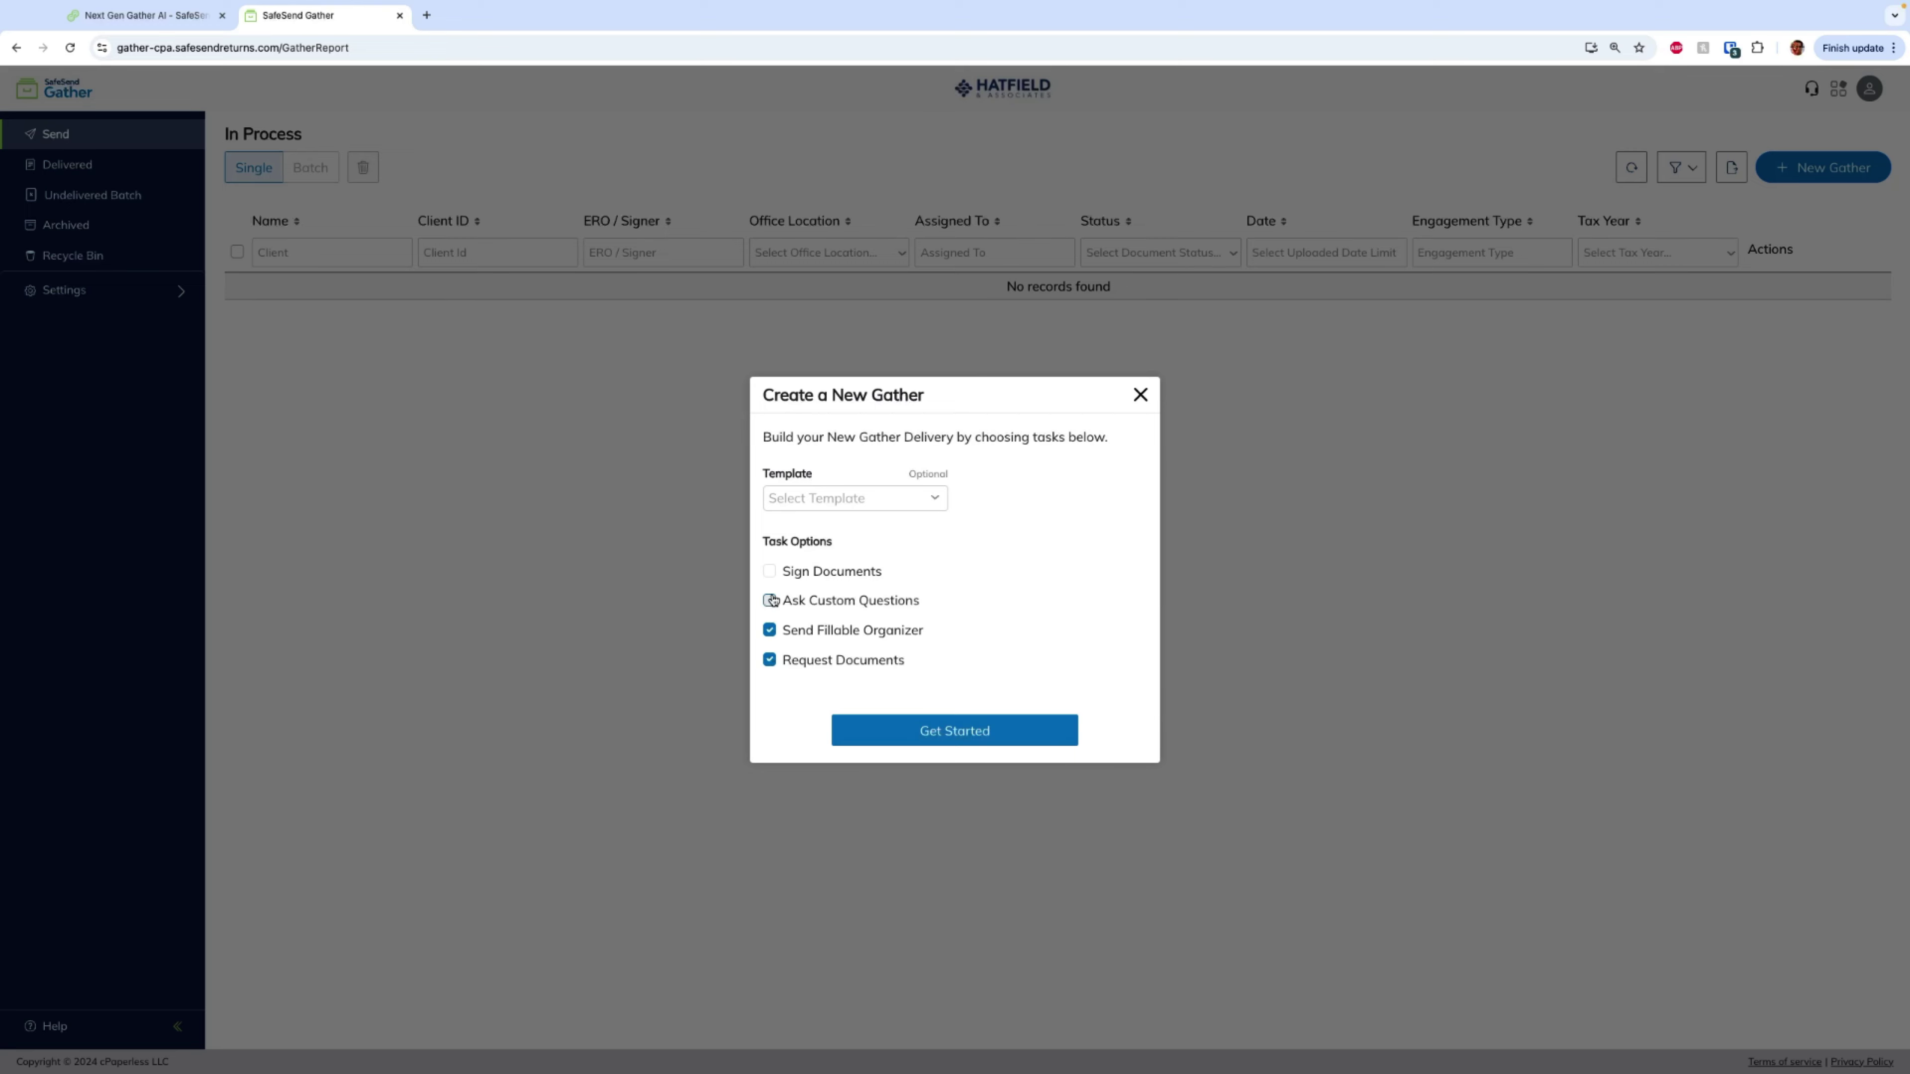
pyautogui.click(770, 572)
pyautogui.click(919, 731)
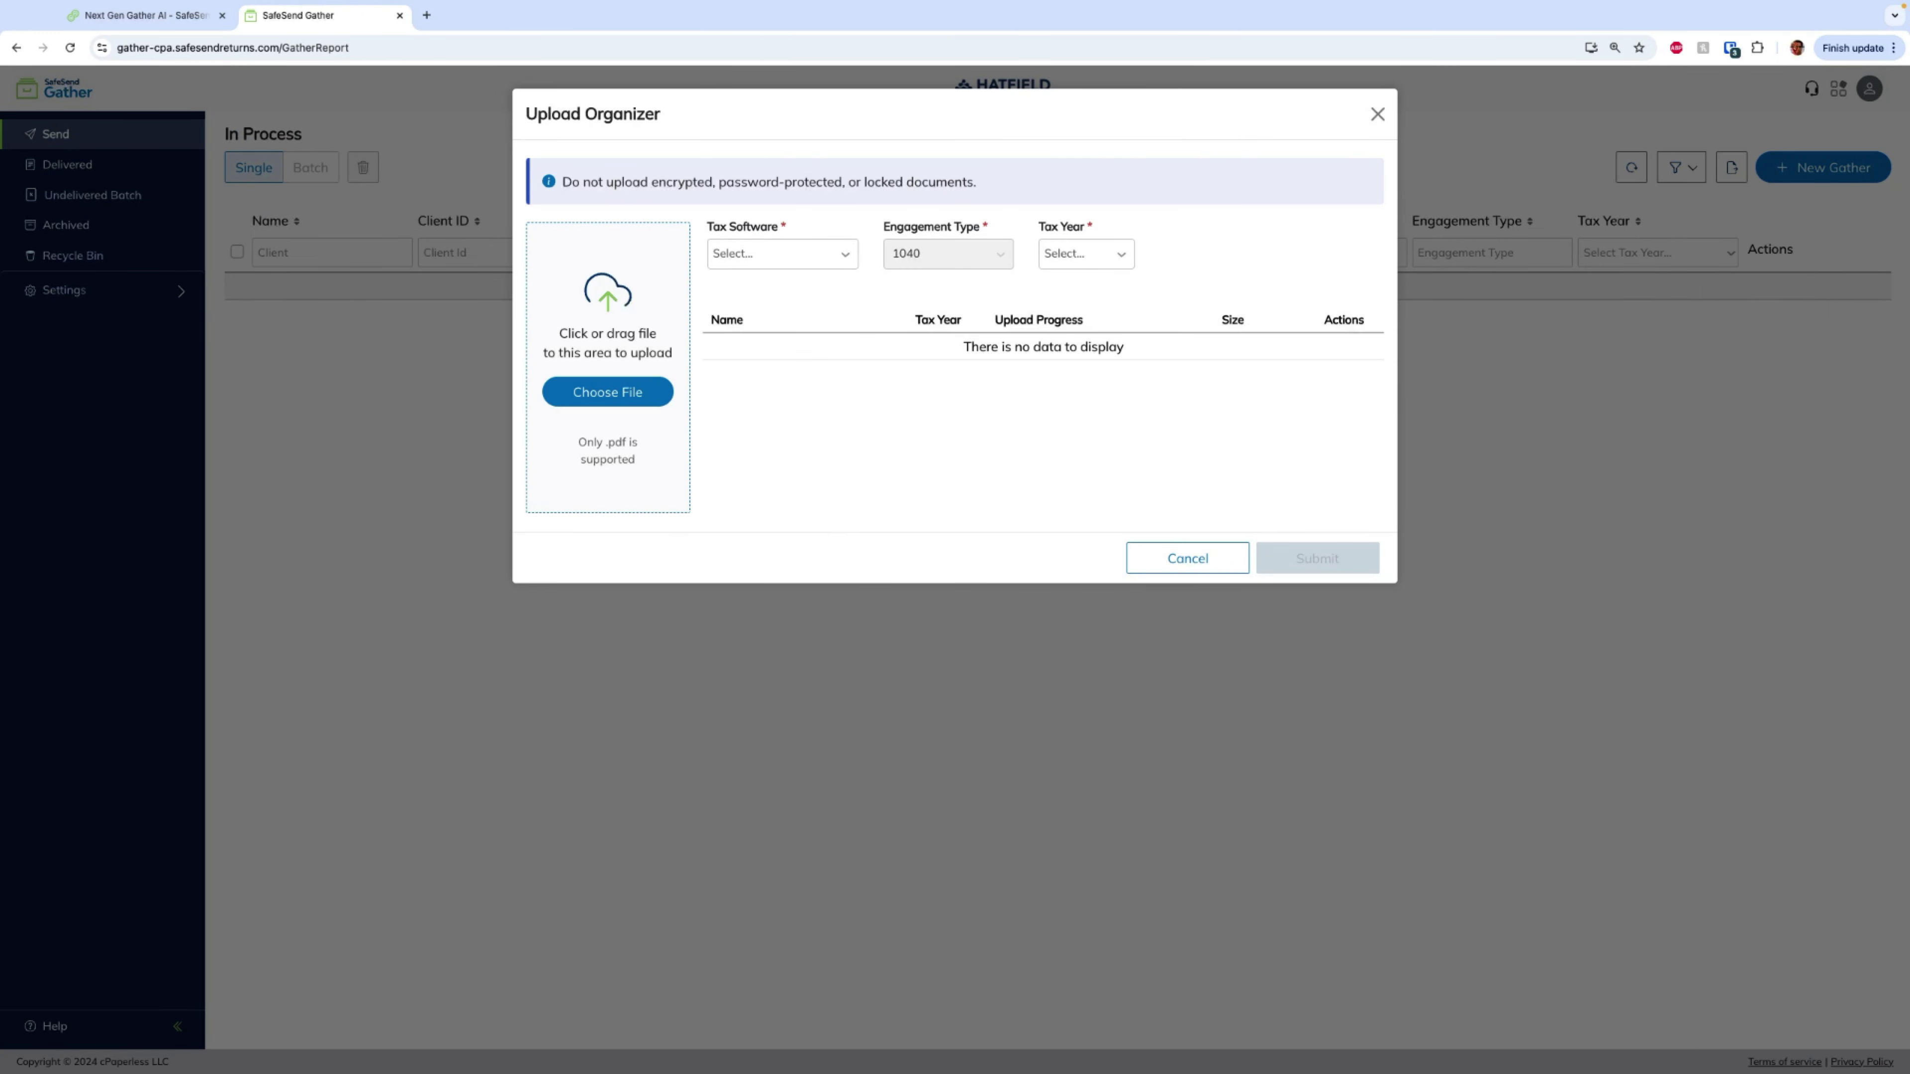
# Upload the organizer PDF with CCH as tax software and 2022 as tax year, and submit it.
pyautogui.moveTo(1025, 590); pyautogui.dragTo(614, 338)
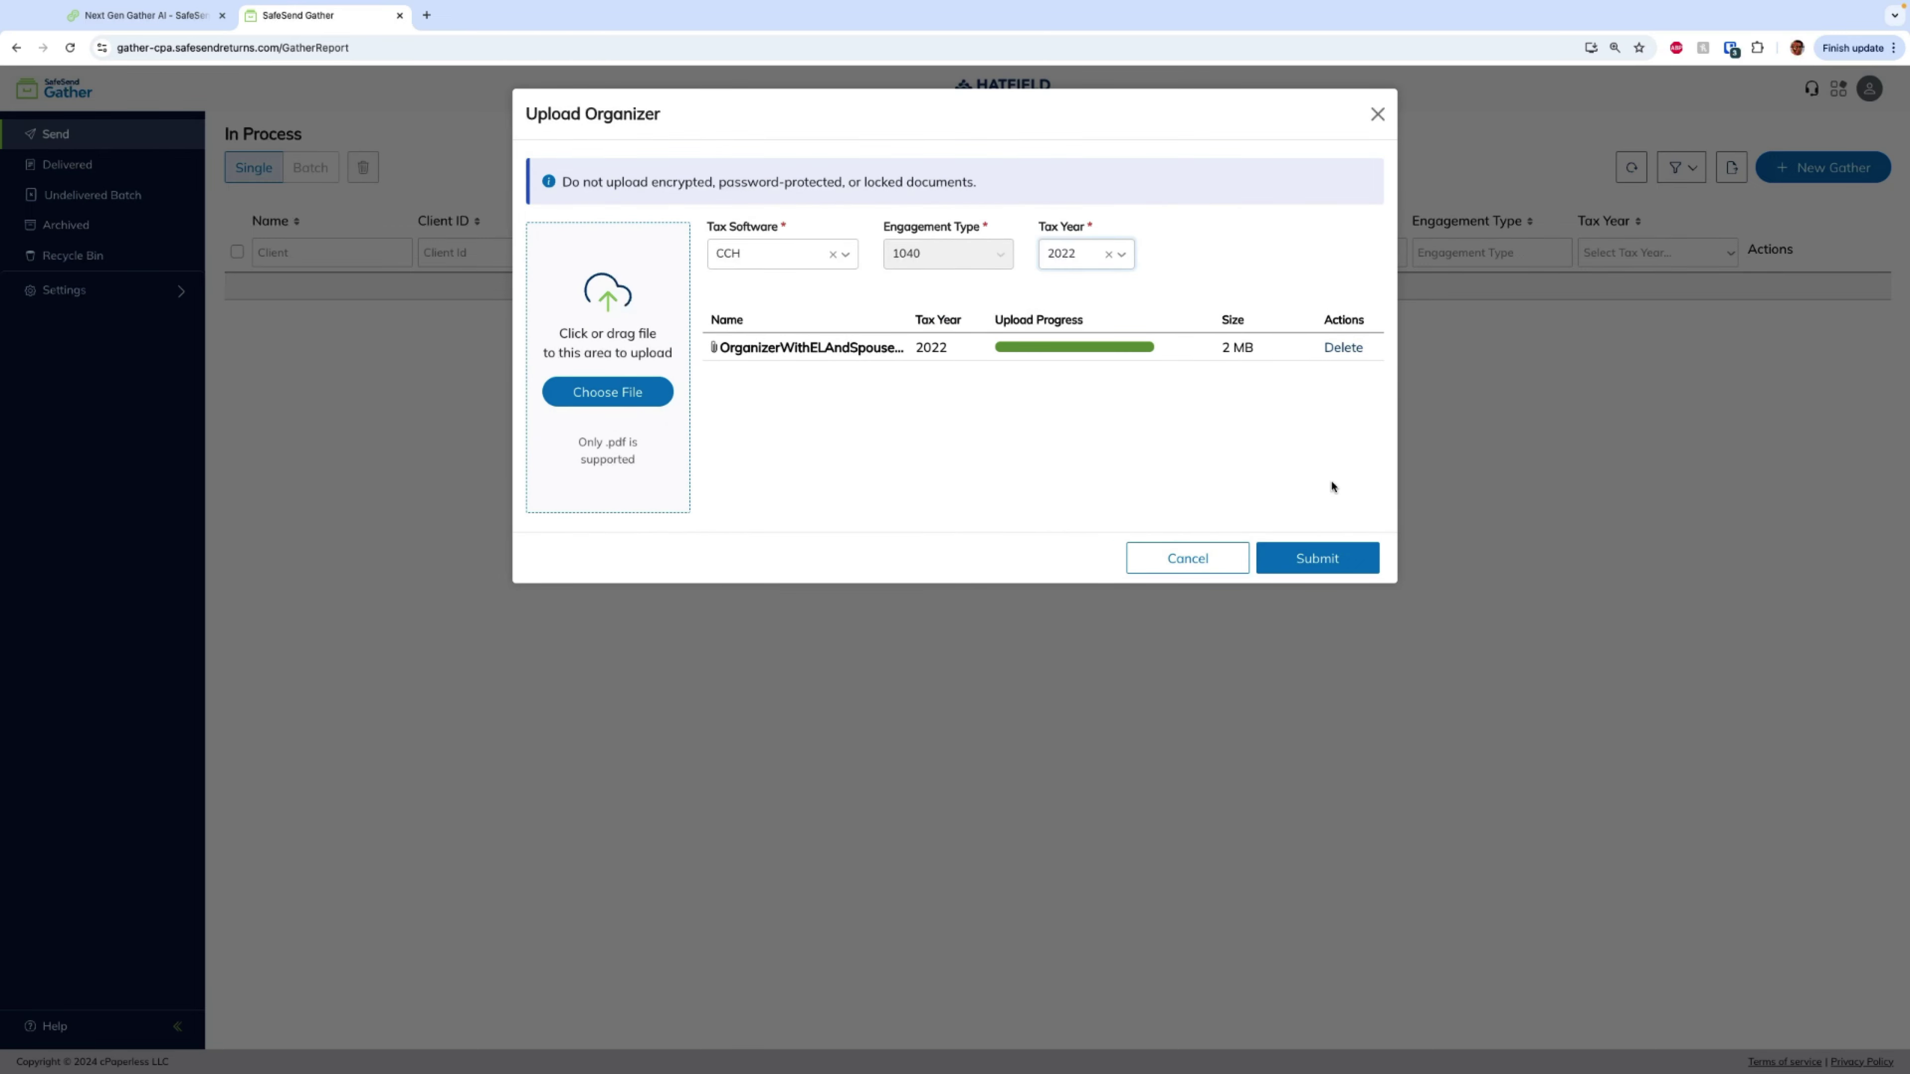
pyautogui.click(1322, 561)
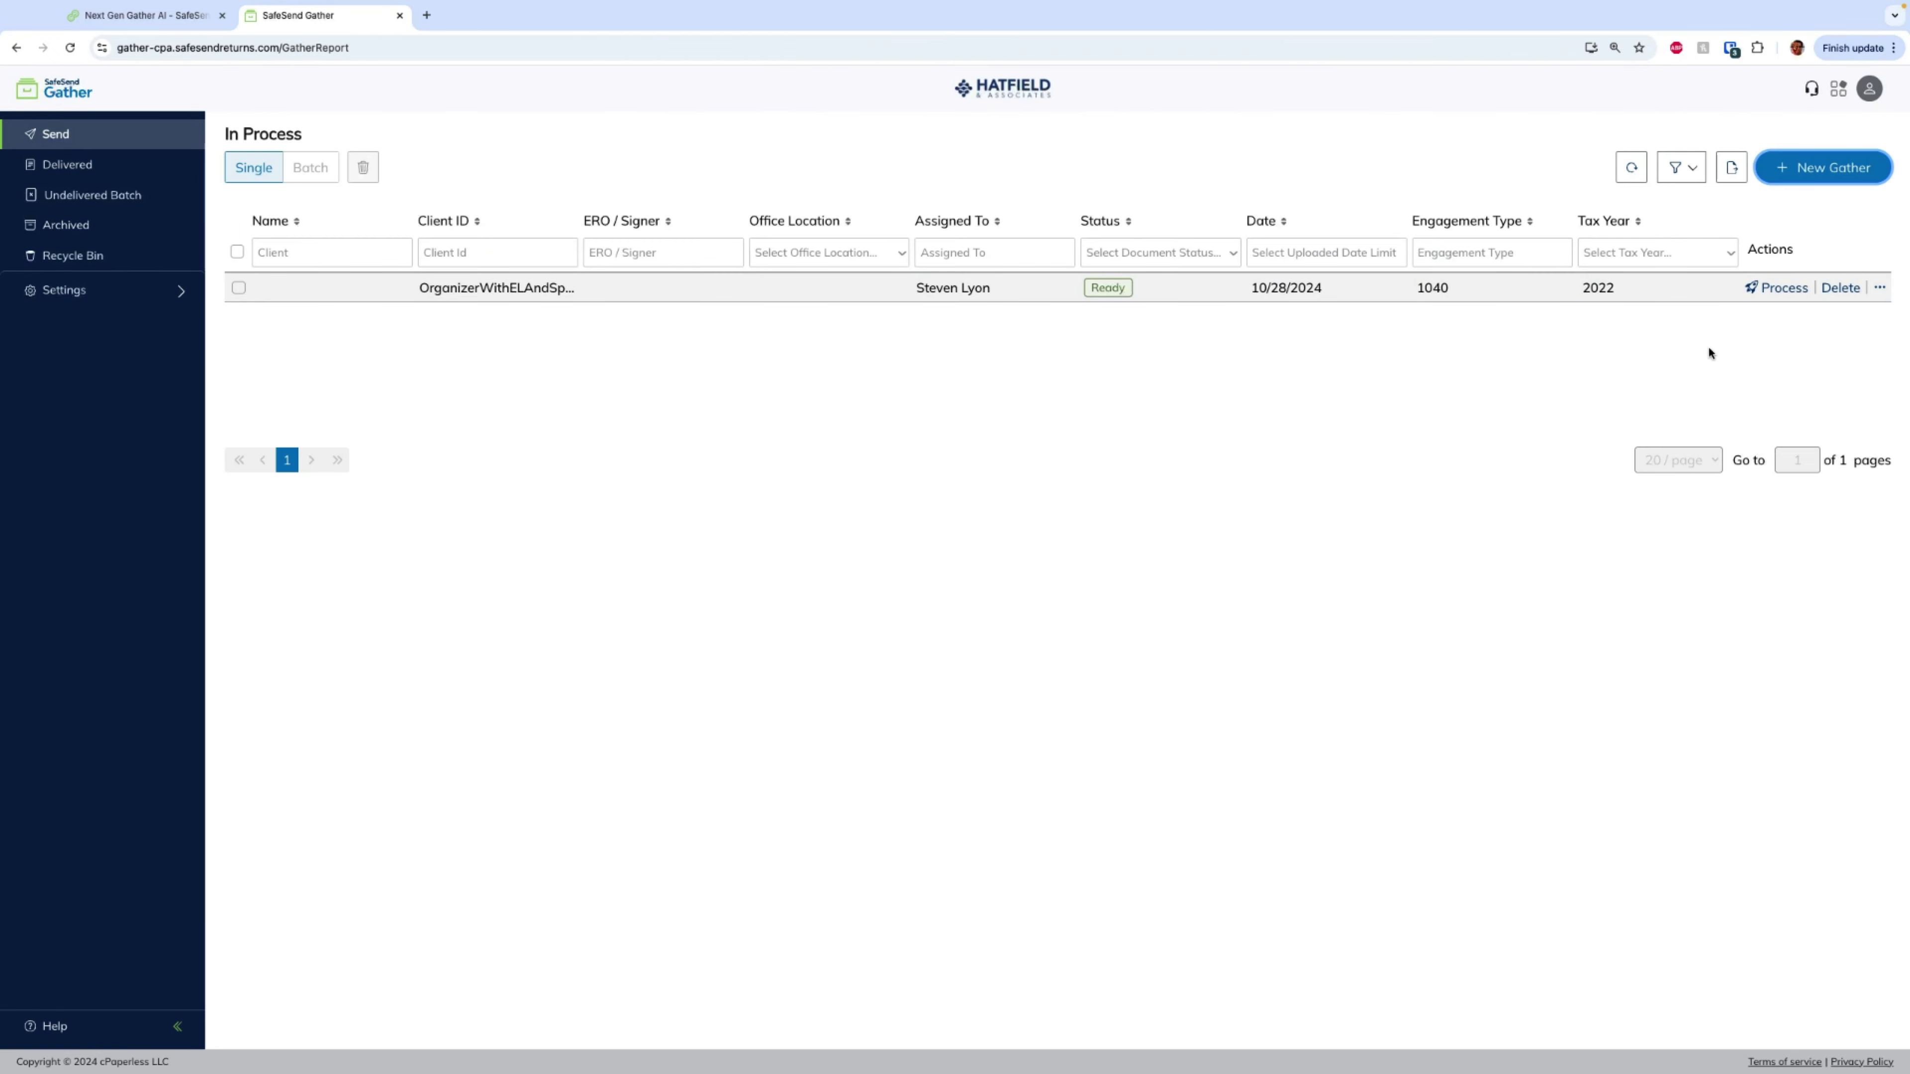
# Process the uploaded organizer and complete the client information with the taxpayer's email, office location Hatfield & Associates and the ERO's name.
pyautogui.click(1781, 287)
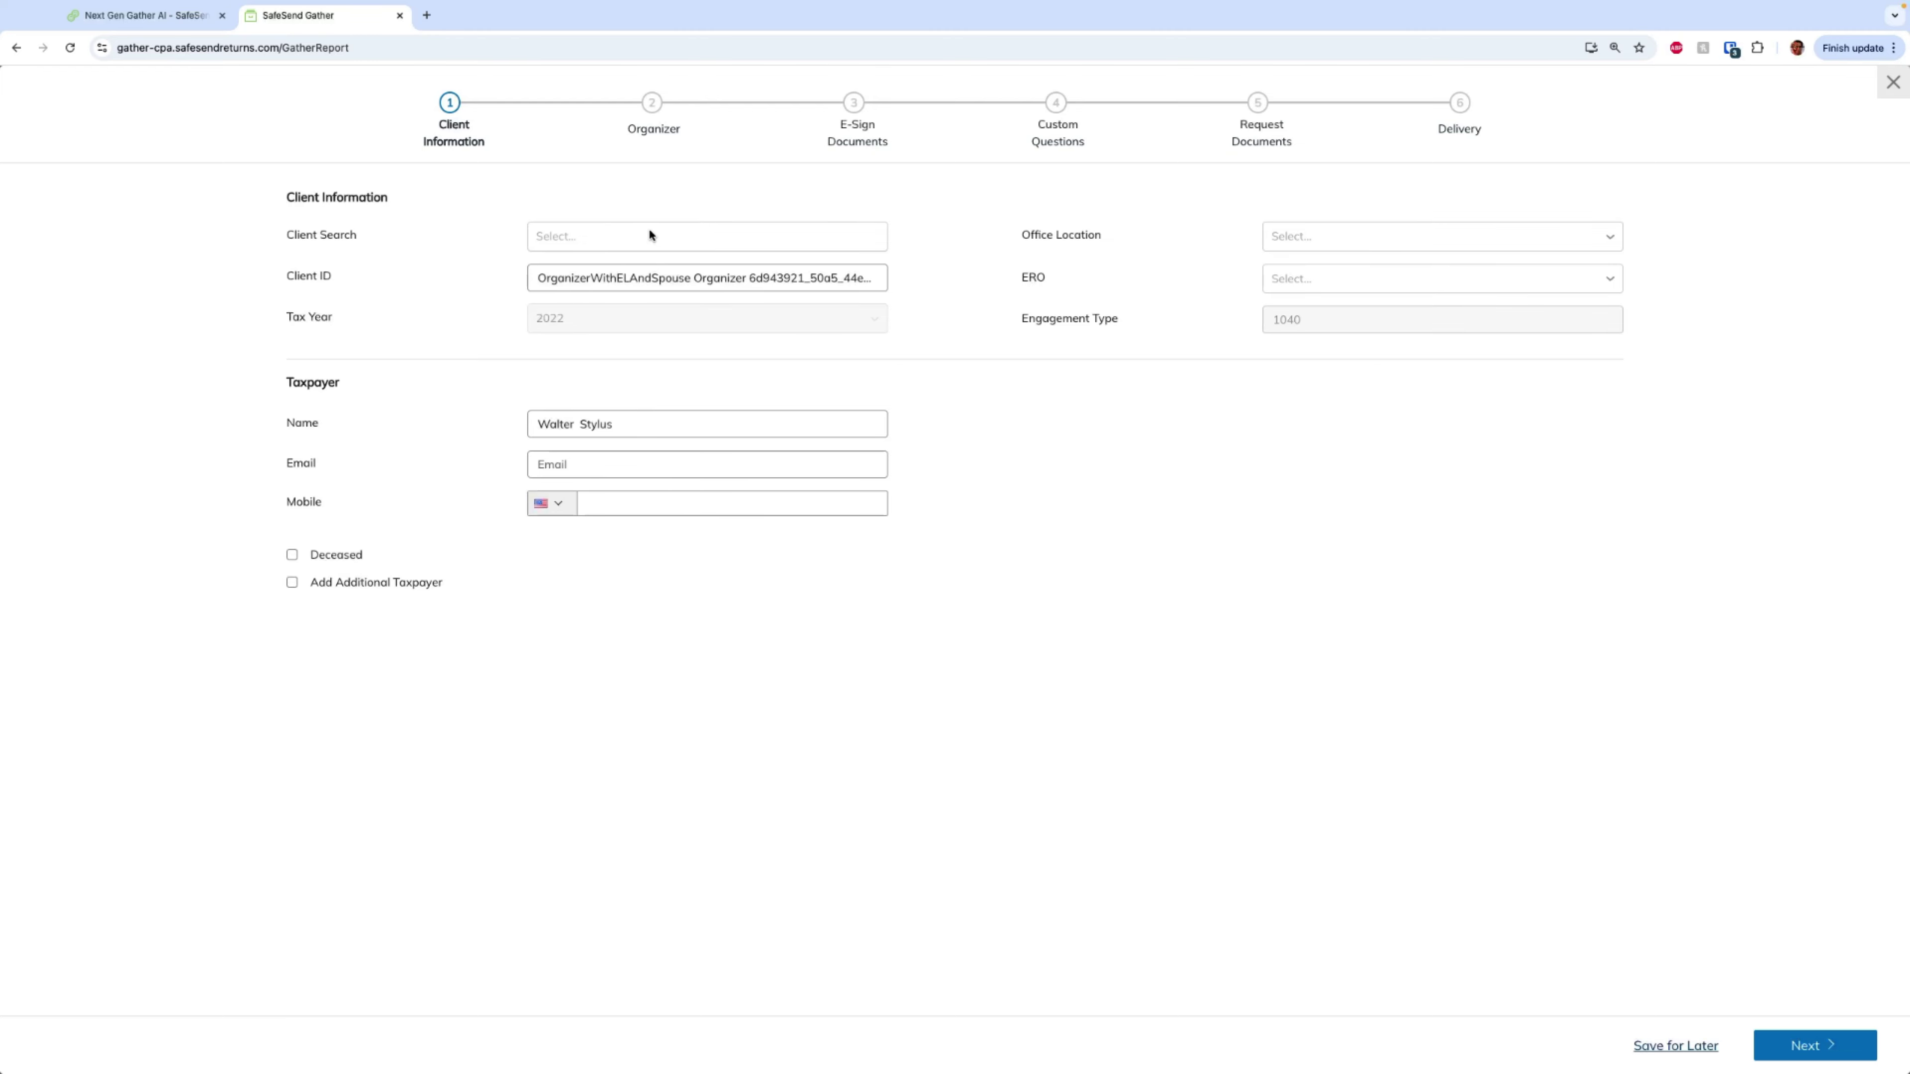
pyautogui.click(601, 461)
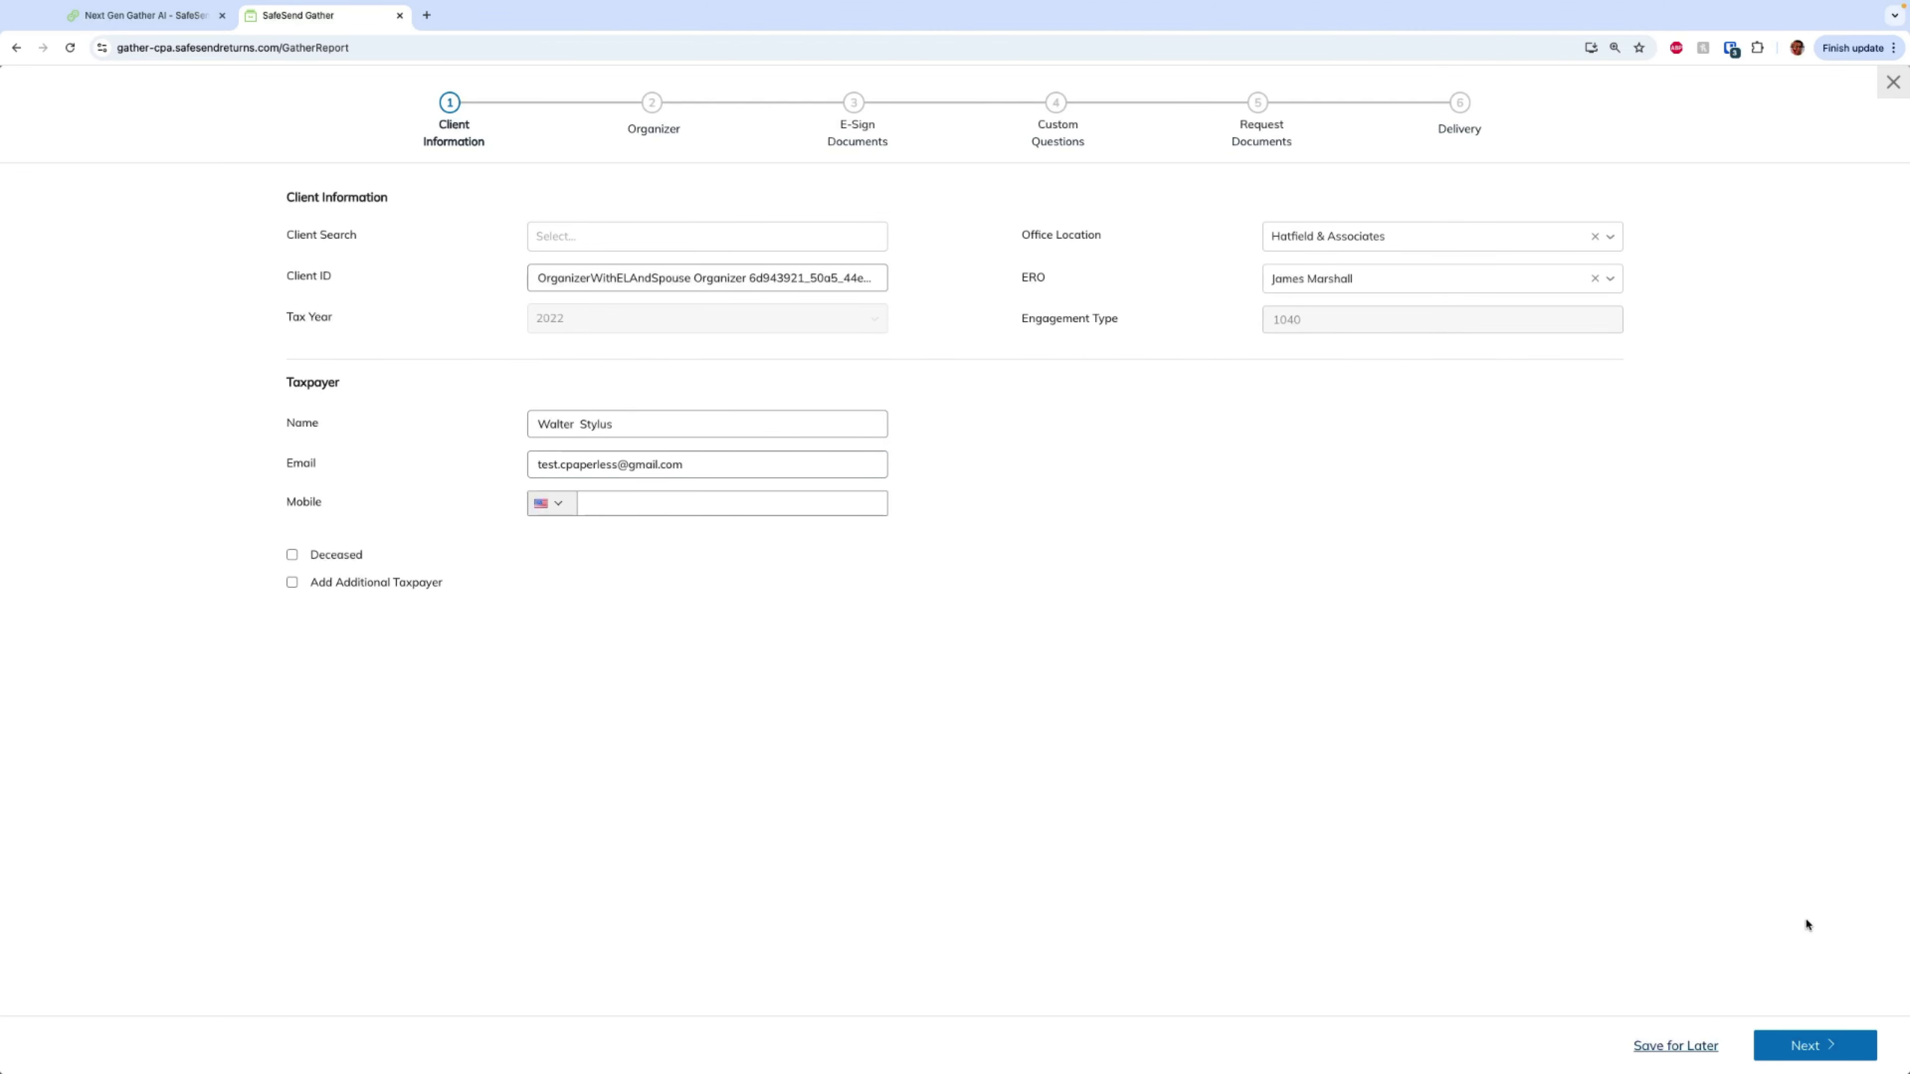
pyautogui.click(1821, 1054)
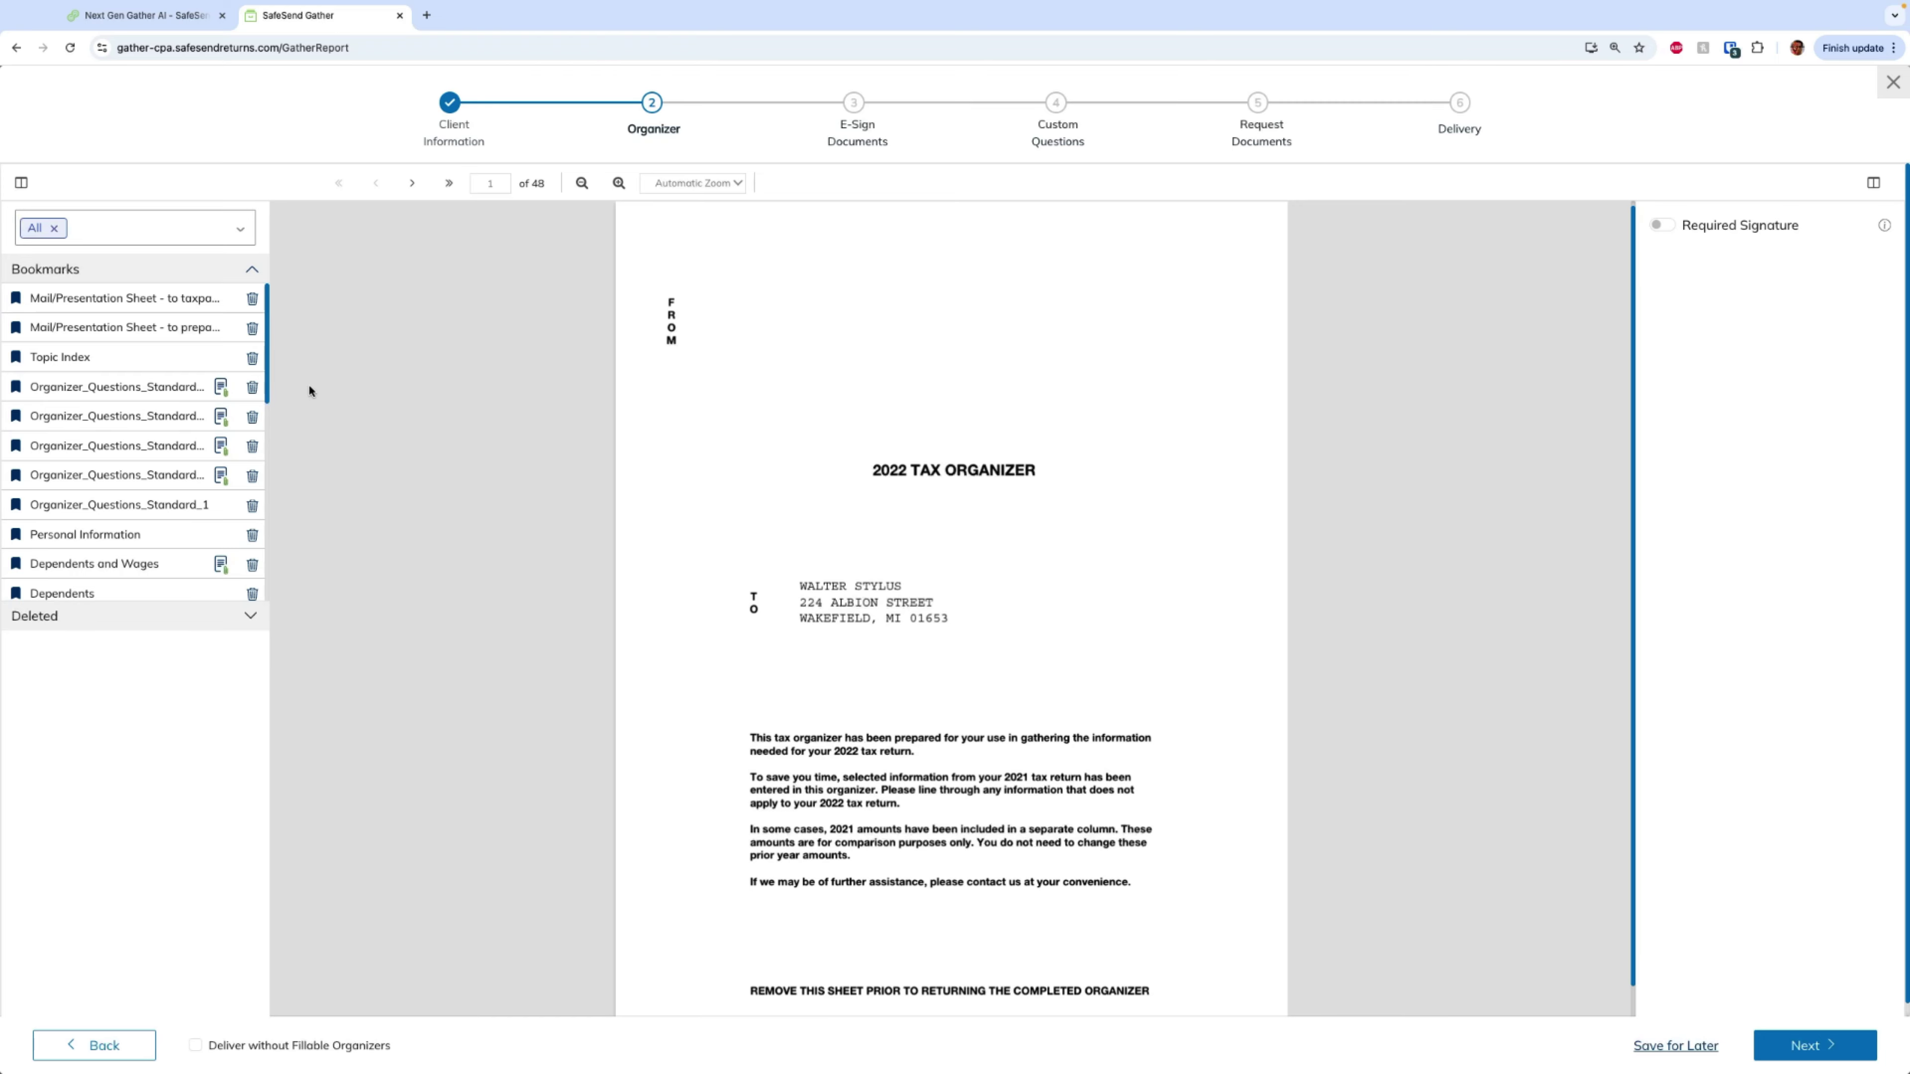
# Place a required signature field and a date signed field on the taxpayer's lines on page 2 of the engagement letter.
pyautogui.click(1790, 1050)
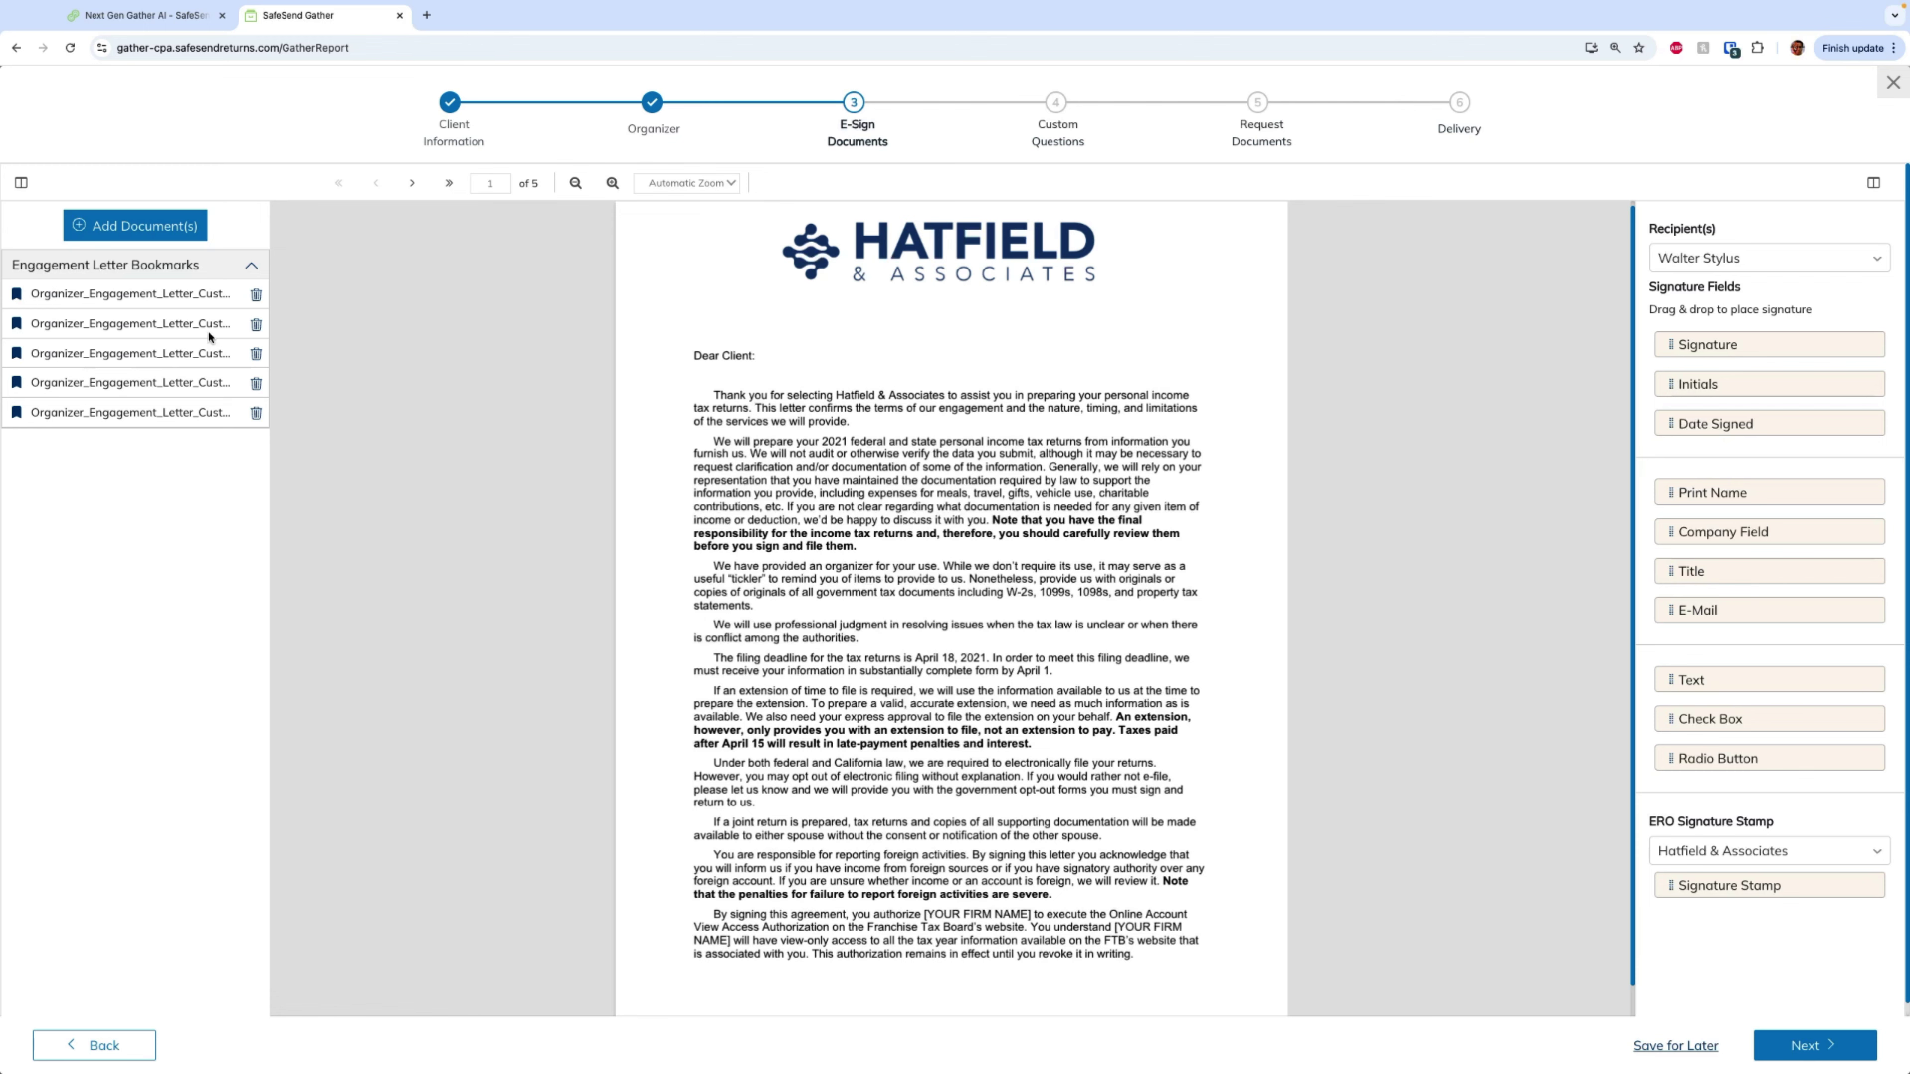
pyautogui.click(181, 325)
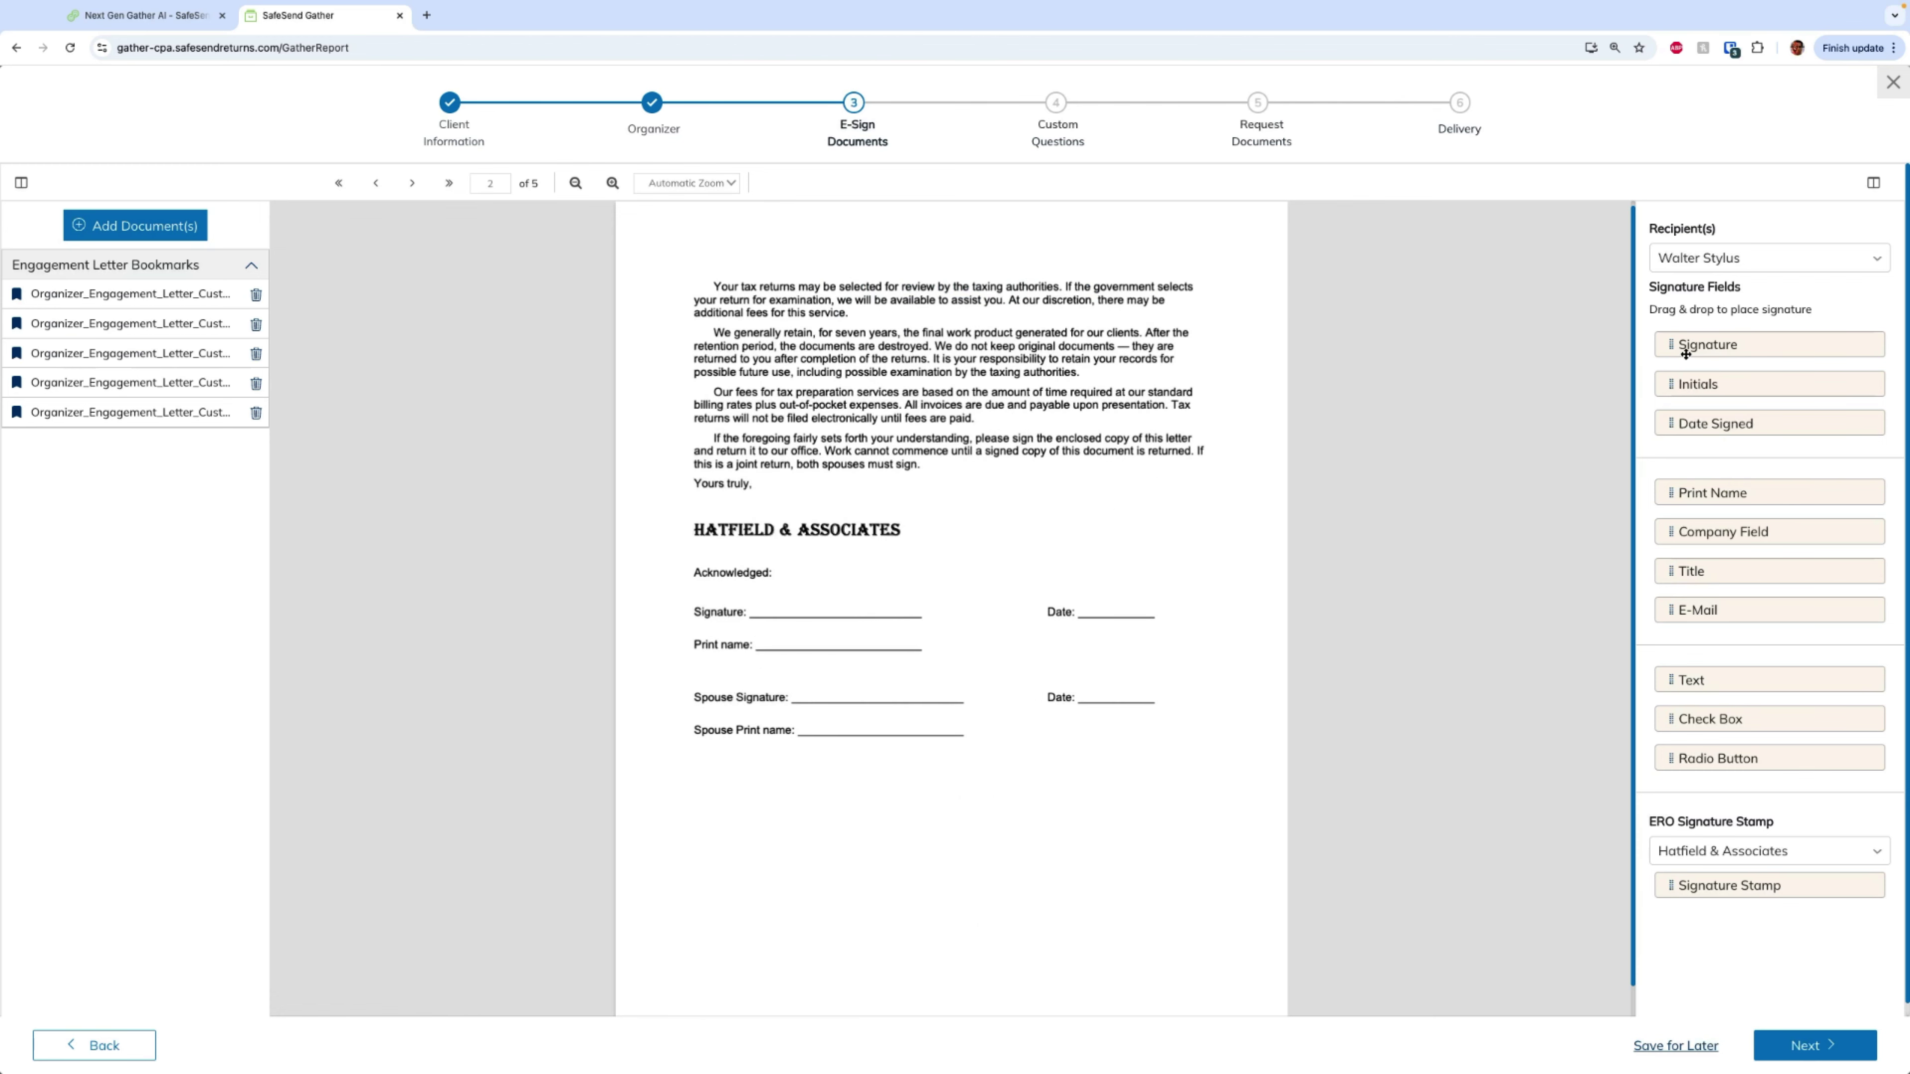
pyautogui.moveTo(1685, 346)
pyautogui.mouseDown()
pyautogui.moveTo(1428, 519)
pyautogui.moveTo(762, 600)
pyautogui.mouseUp()
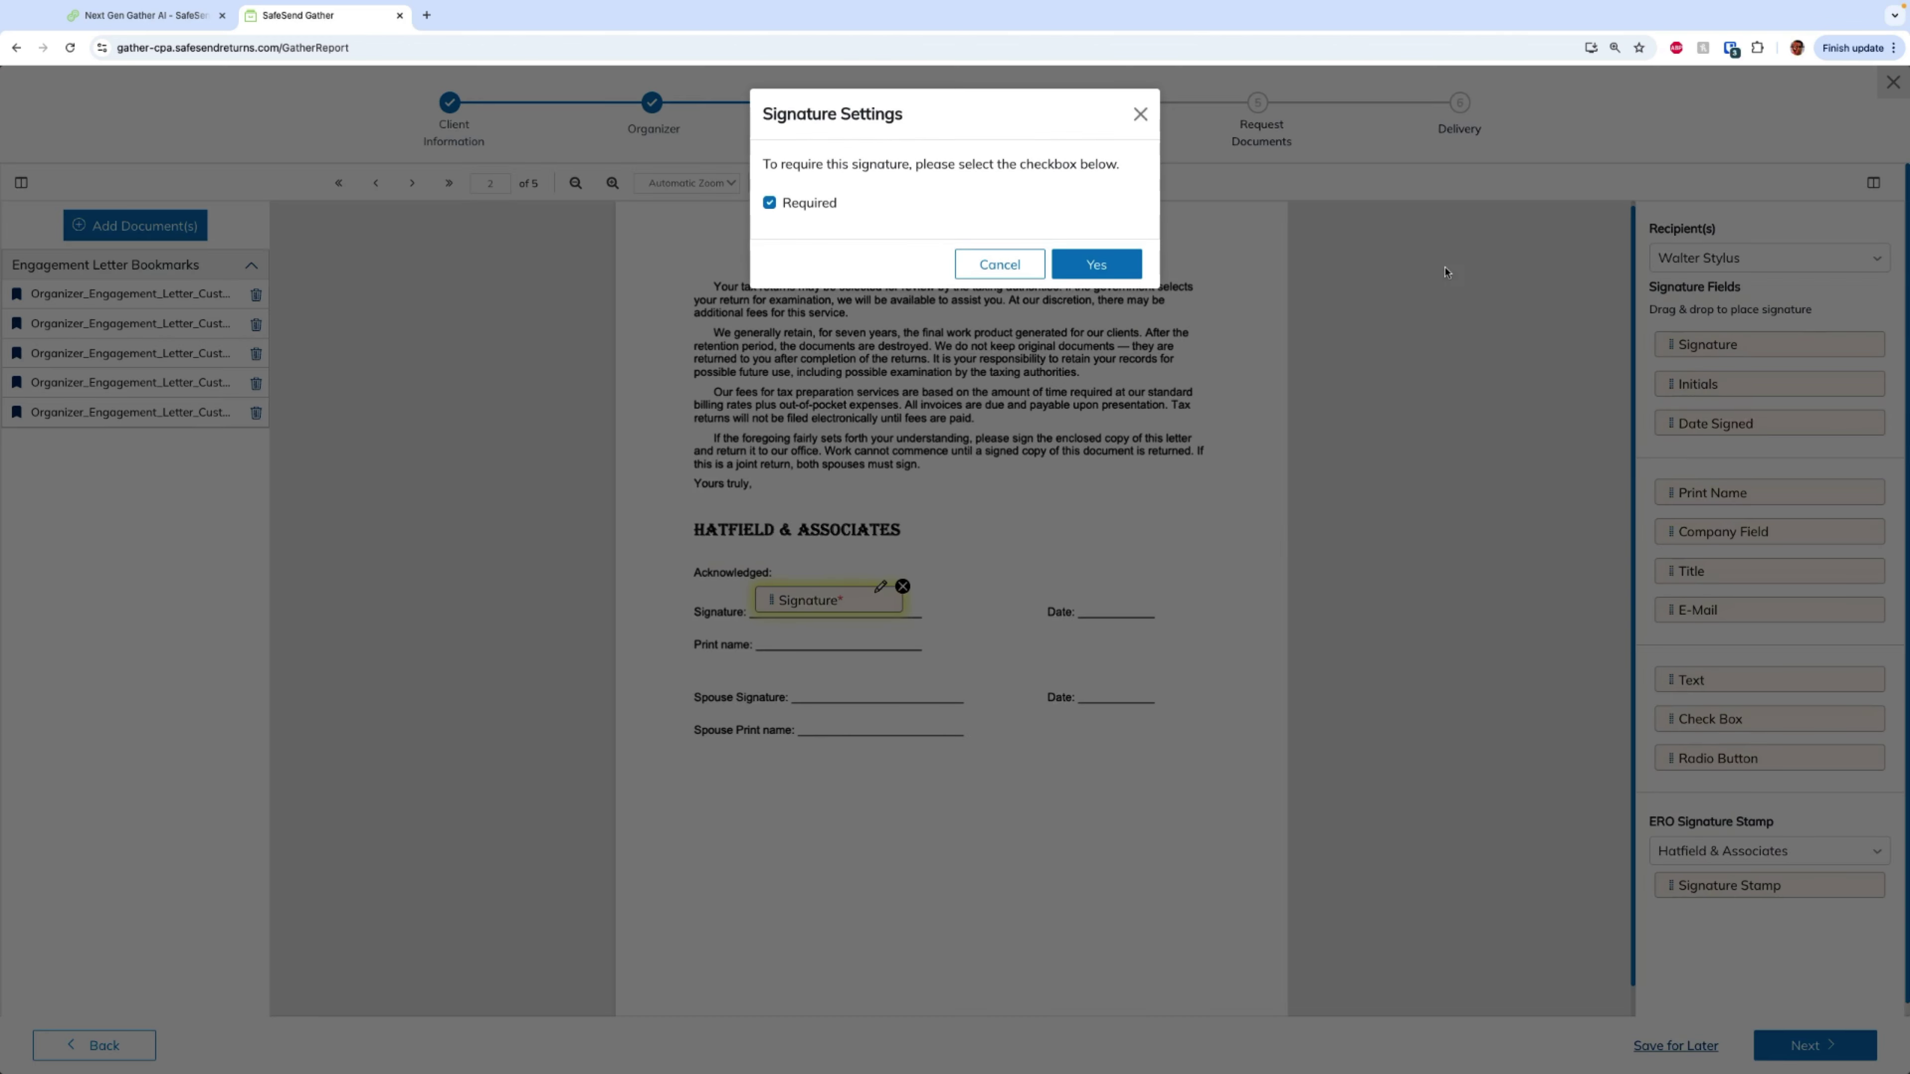
pyautogui.click(1102, 263)
pyautogui.moveTo(1707, 424); pyautogui.dragTo(1077, 607)
pyautogui.click(1825, 1048)
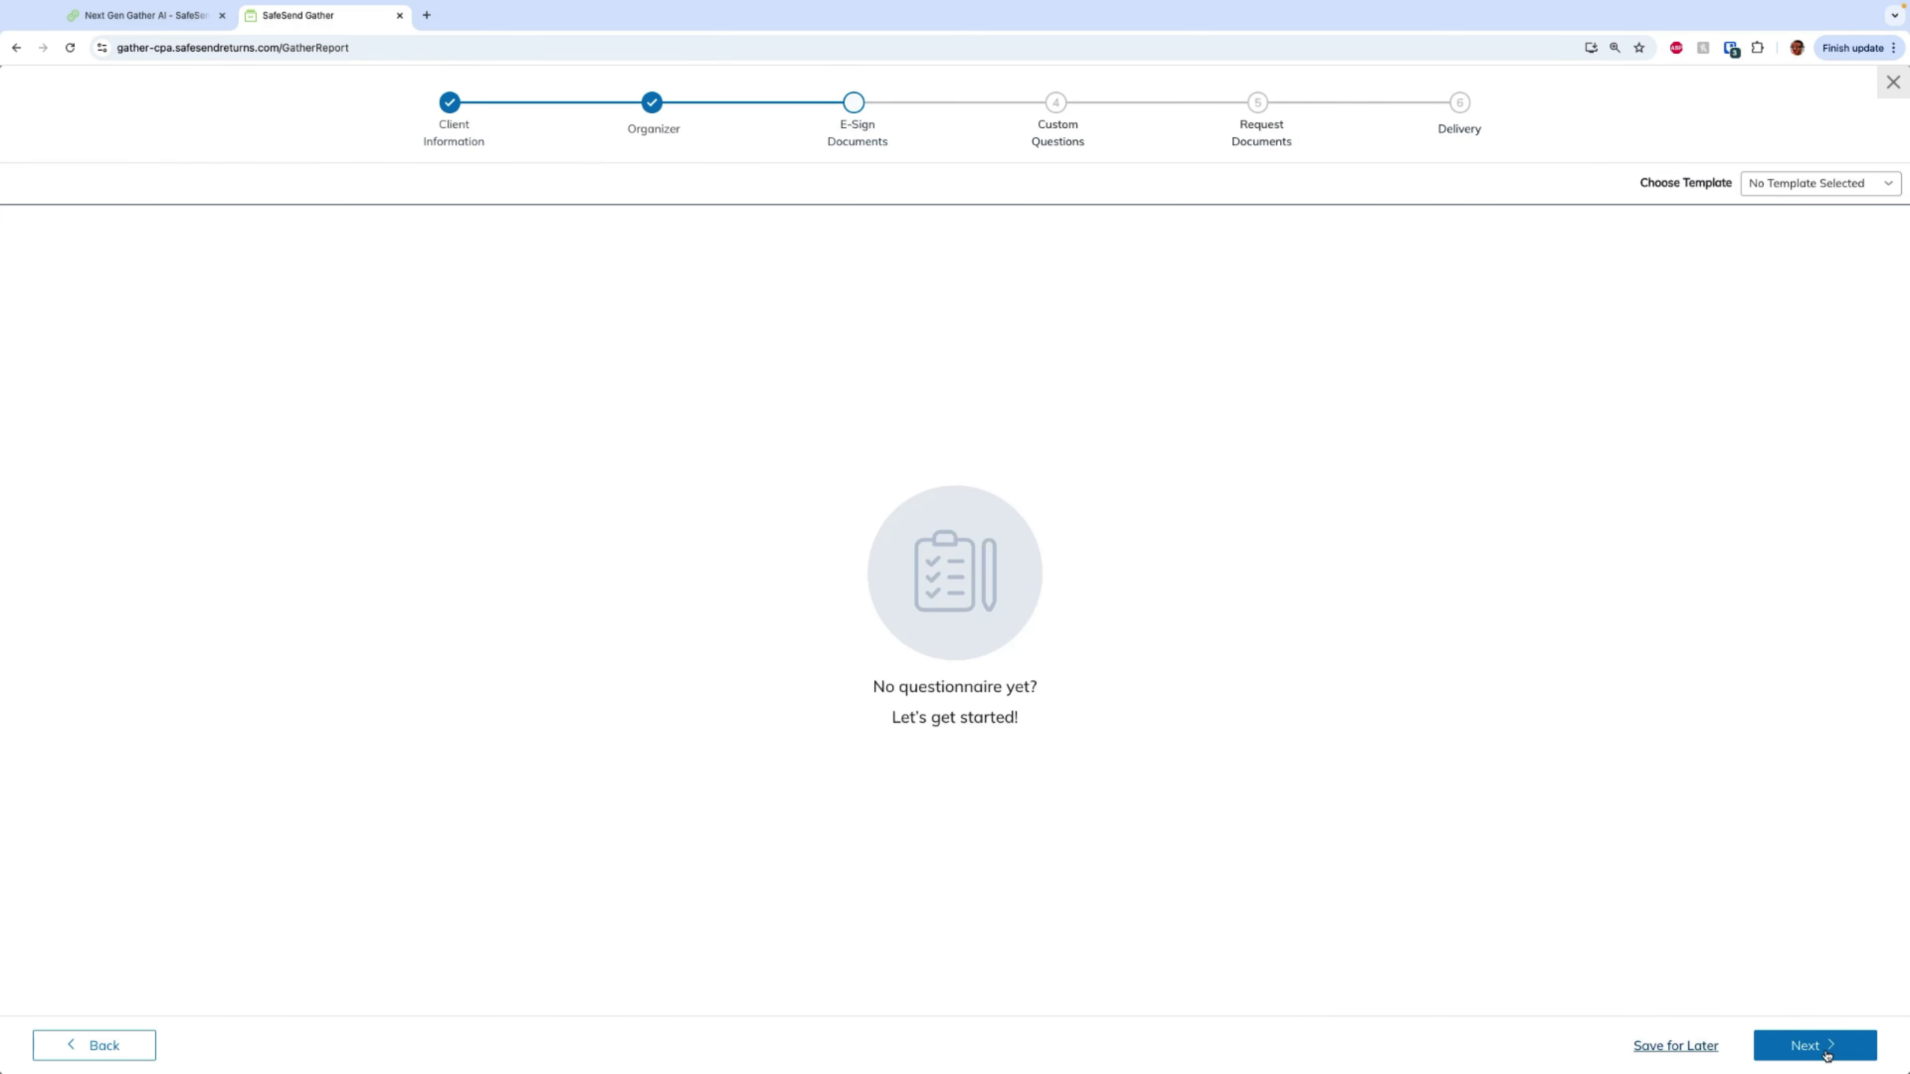
# Apply the CQ Template 1 questionnaire, review its questions and proceed to the document request list.
pyautogui.click(1758, 185)
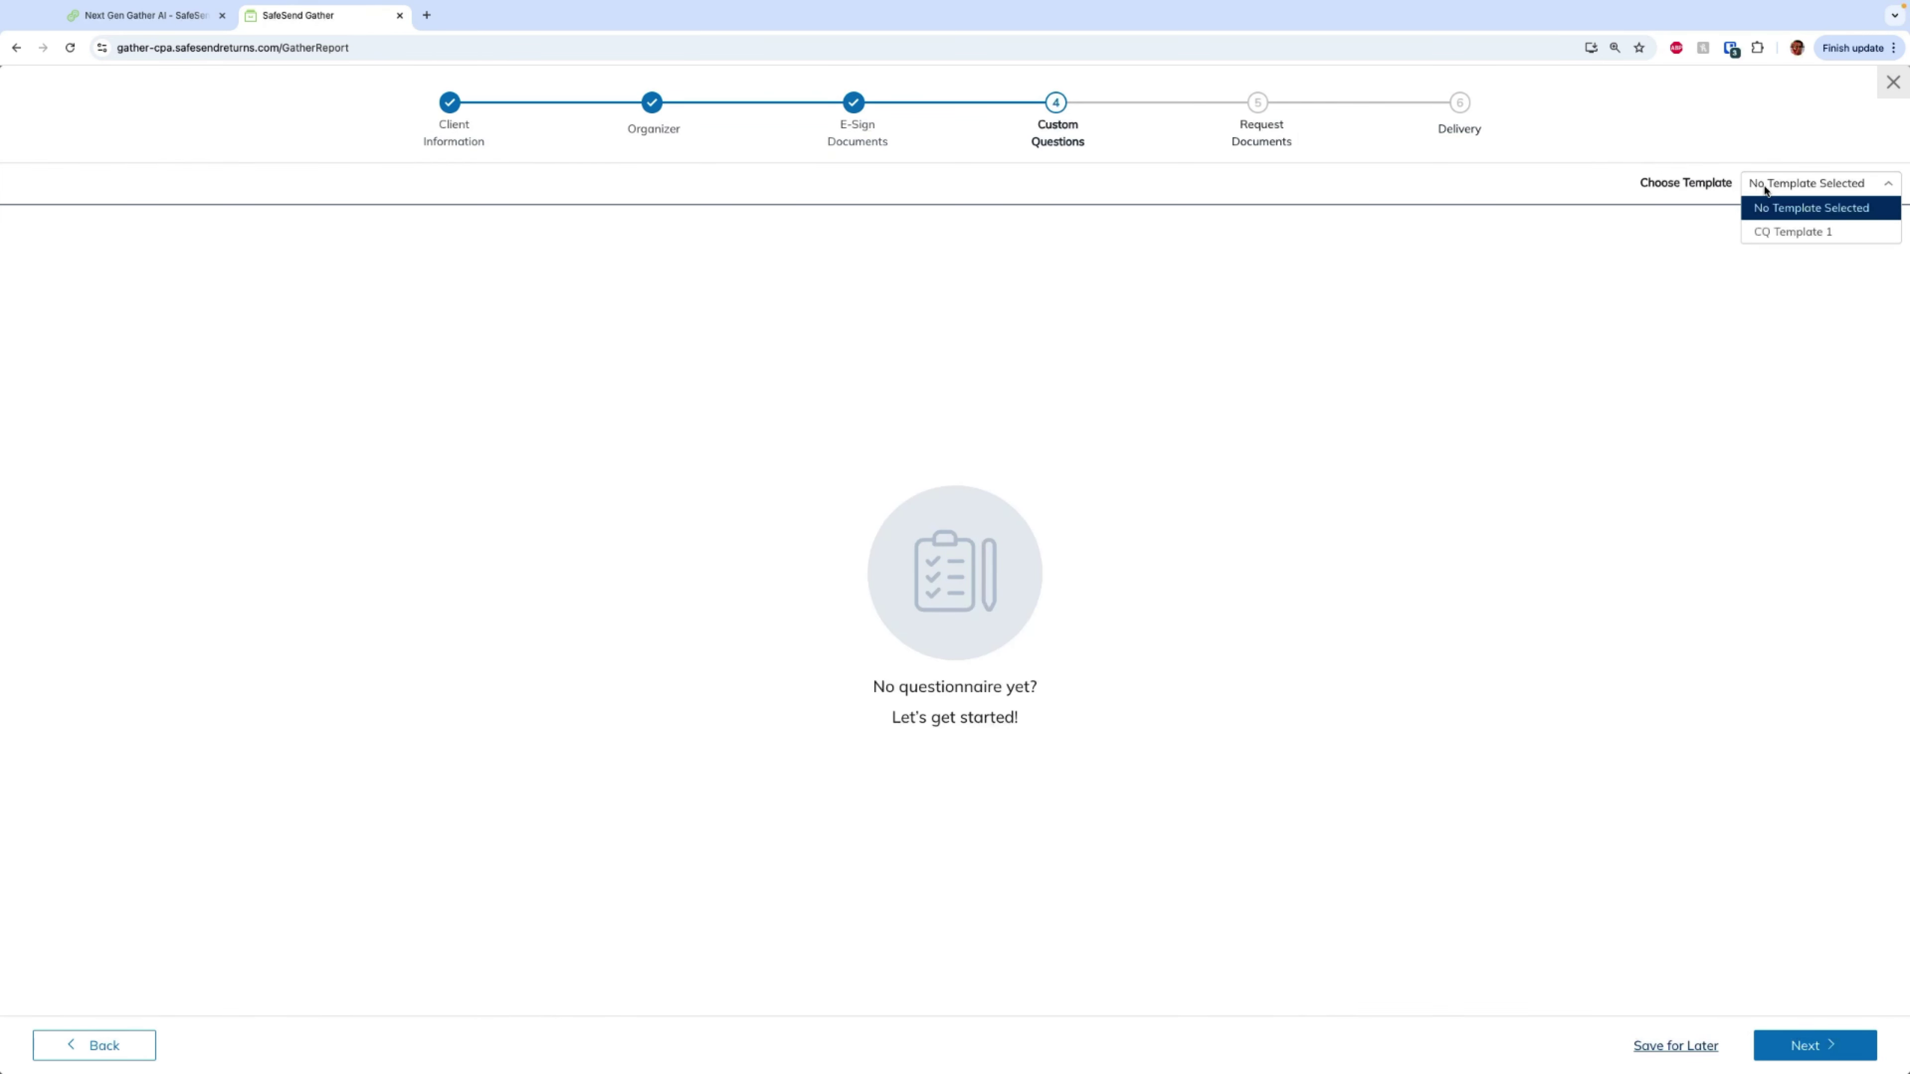
pyautogui.click(1765, 223)
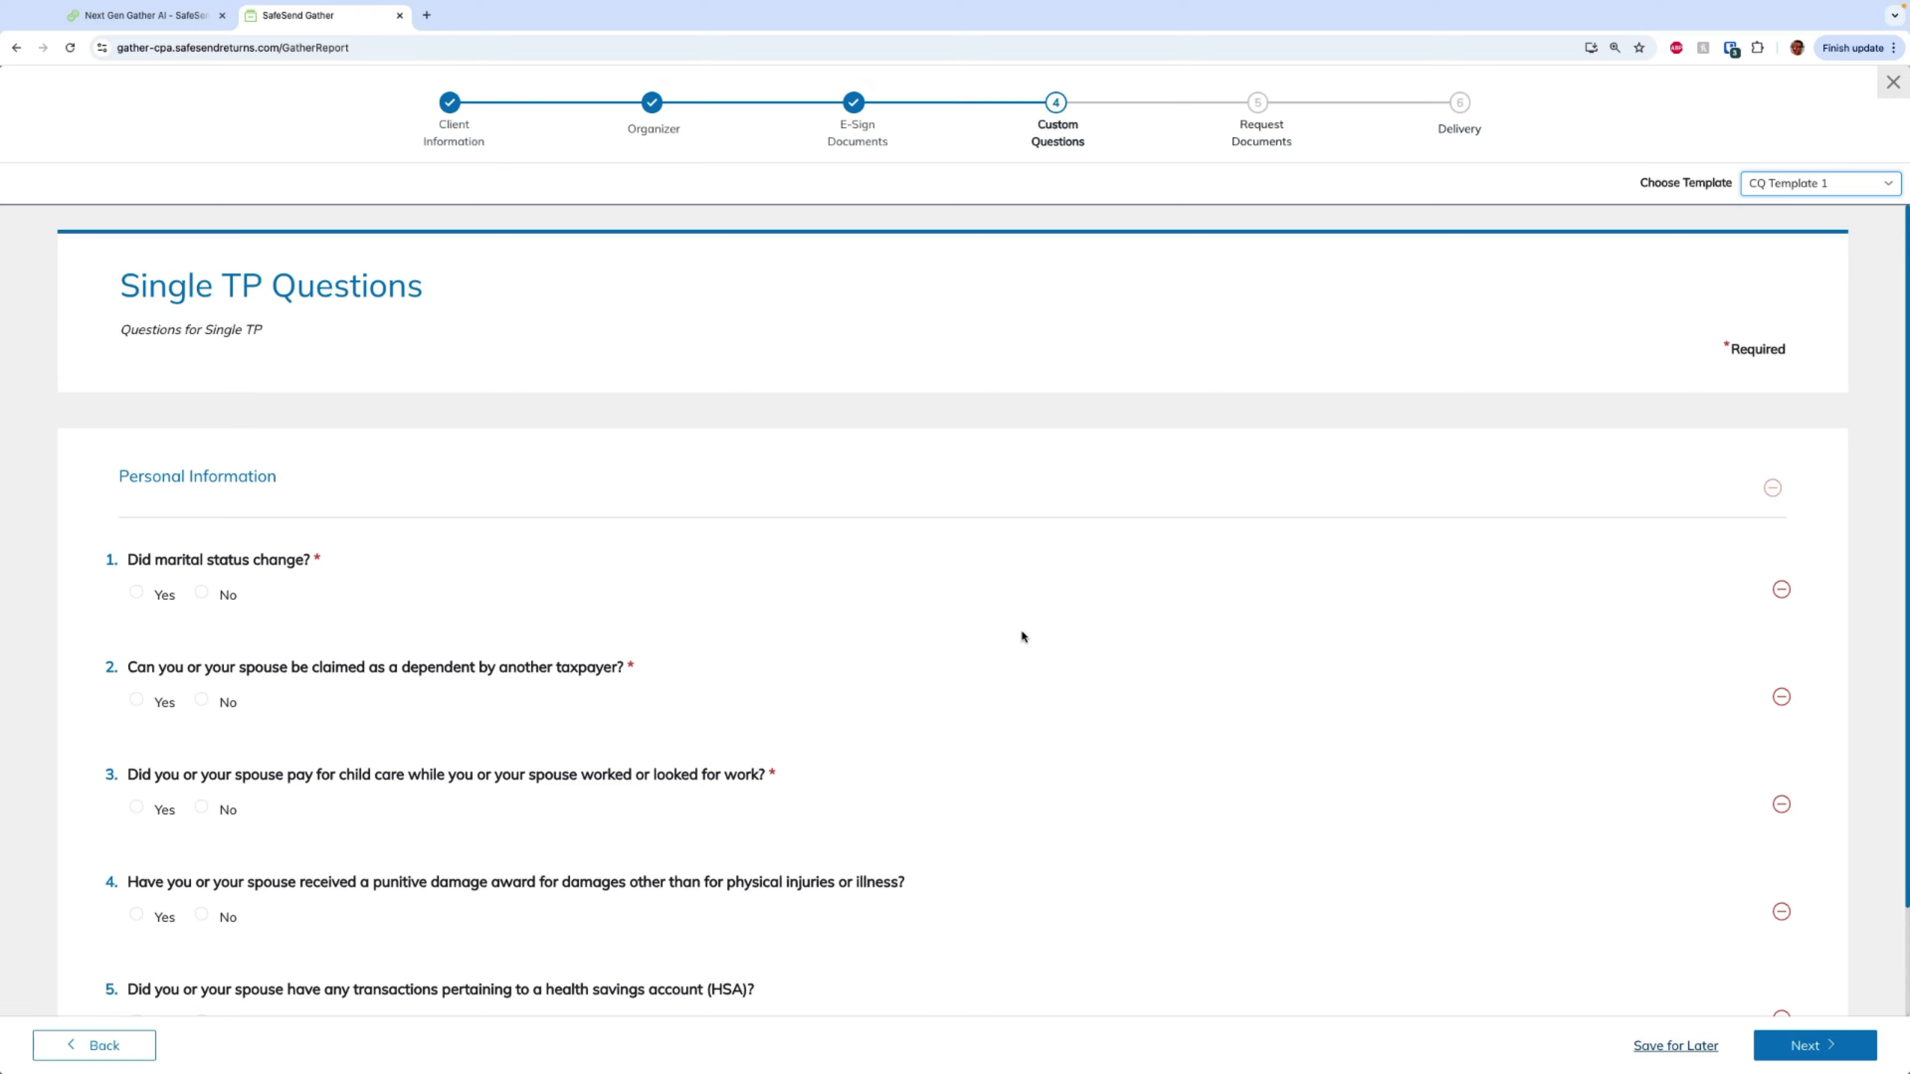
pyautogui.scroll(-2, 1019, 632)
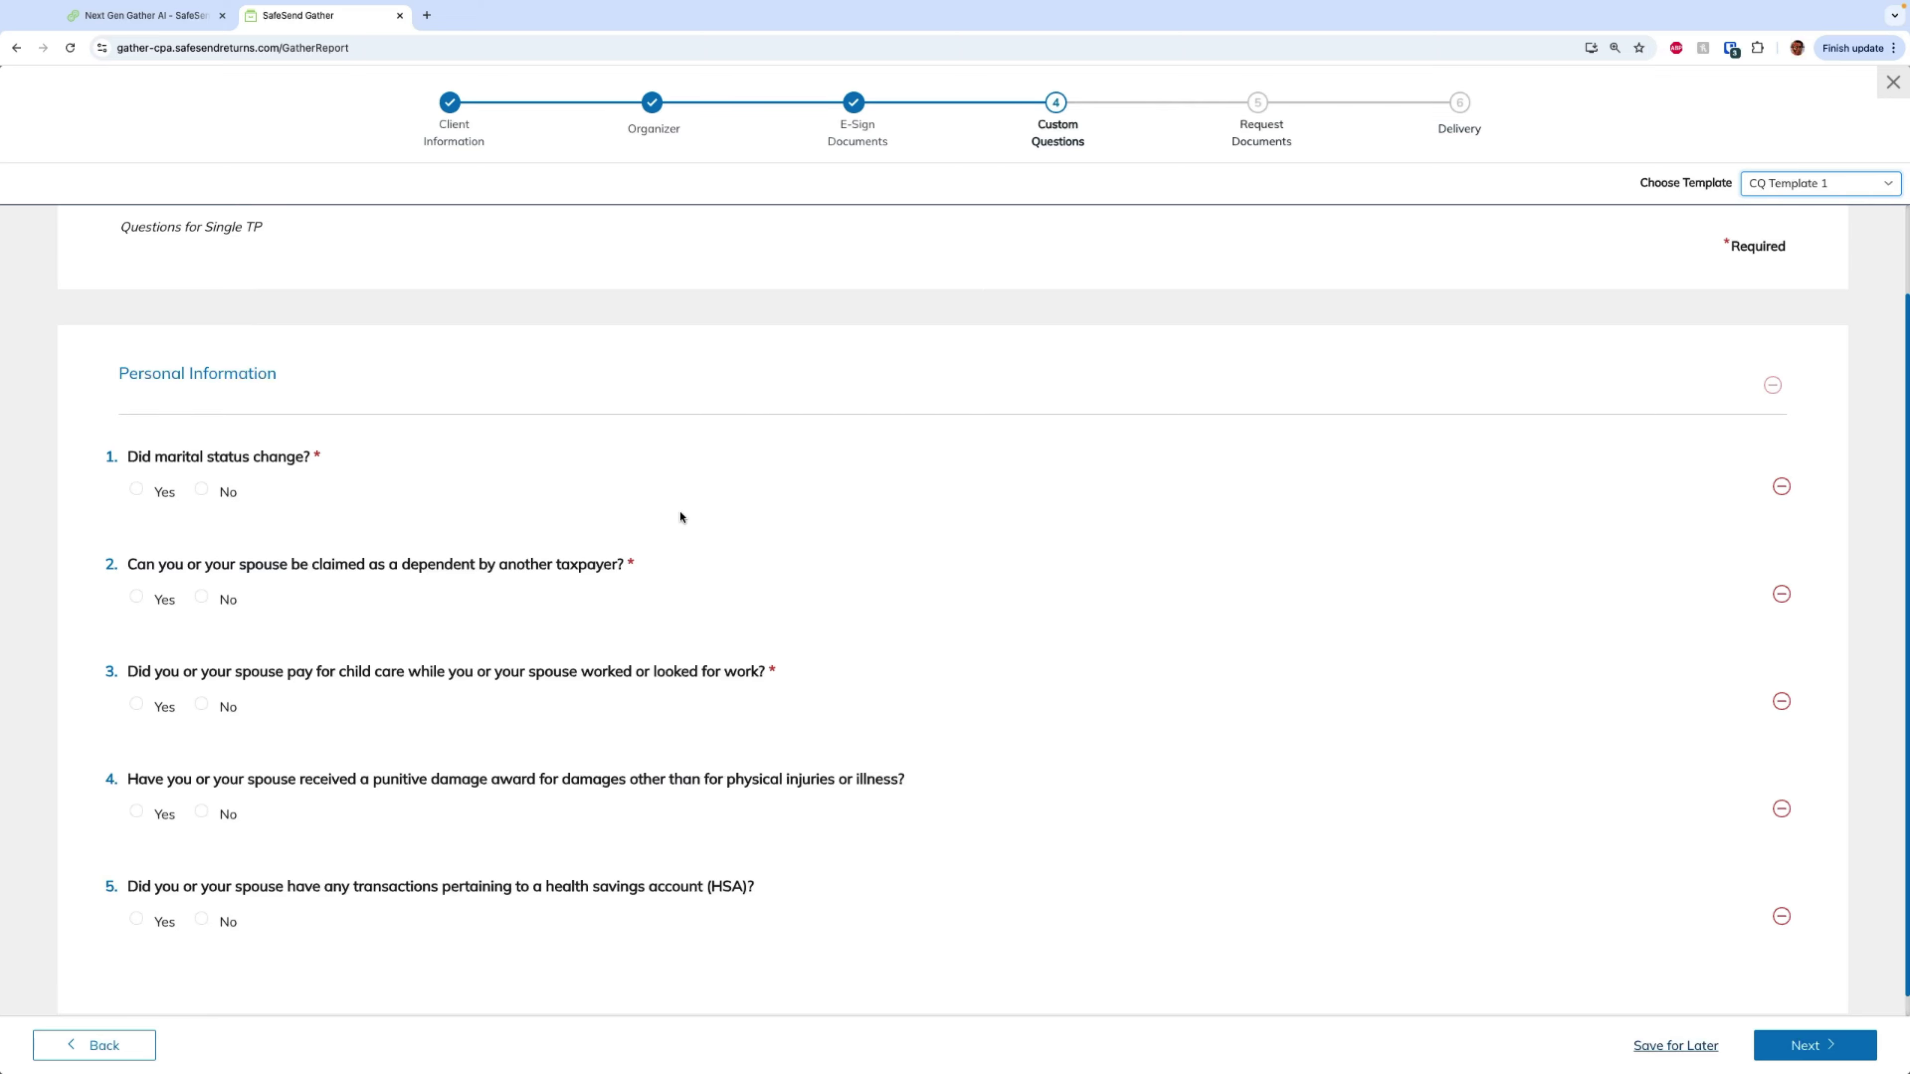
pyautogui.click(1862, 1050)
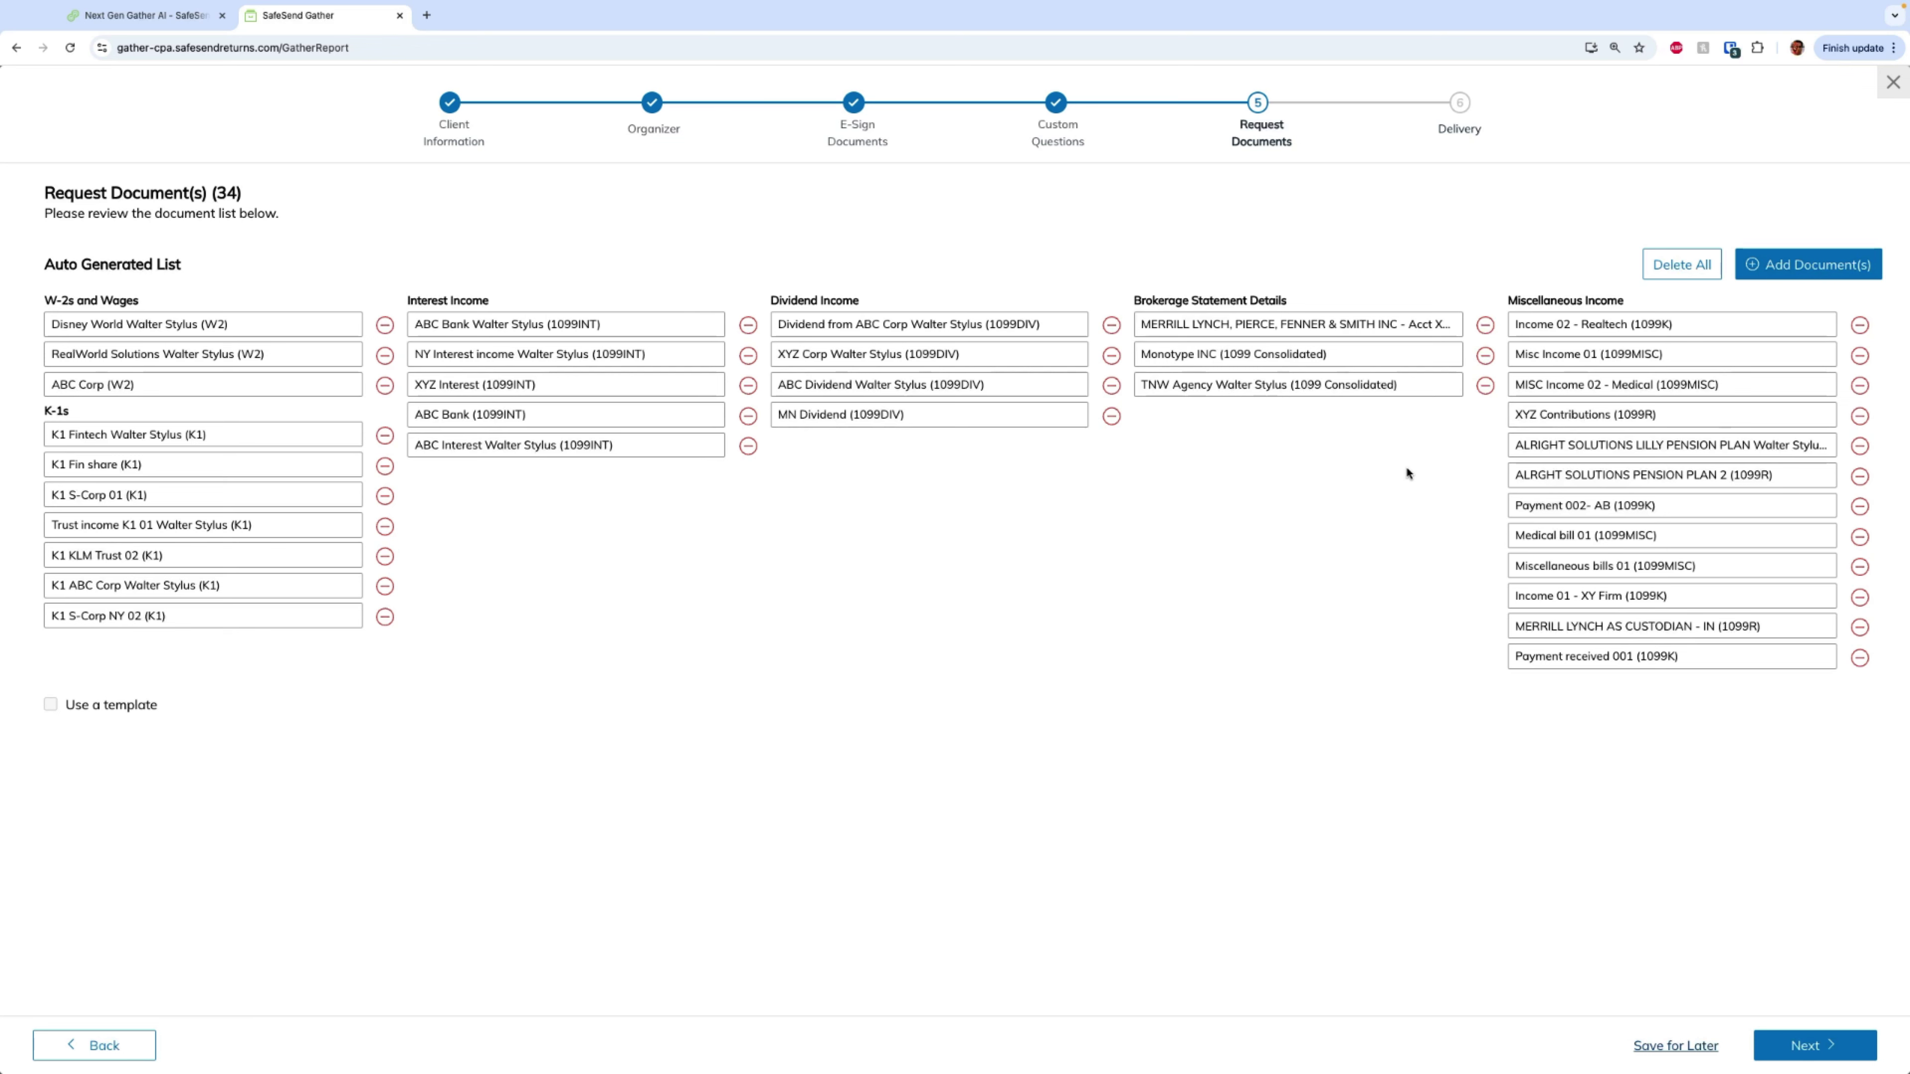
pyautogui.click(698, 129)
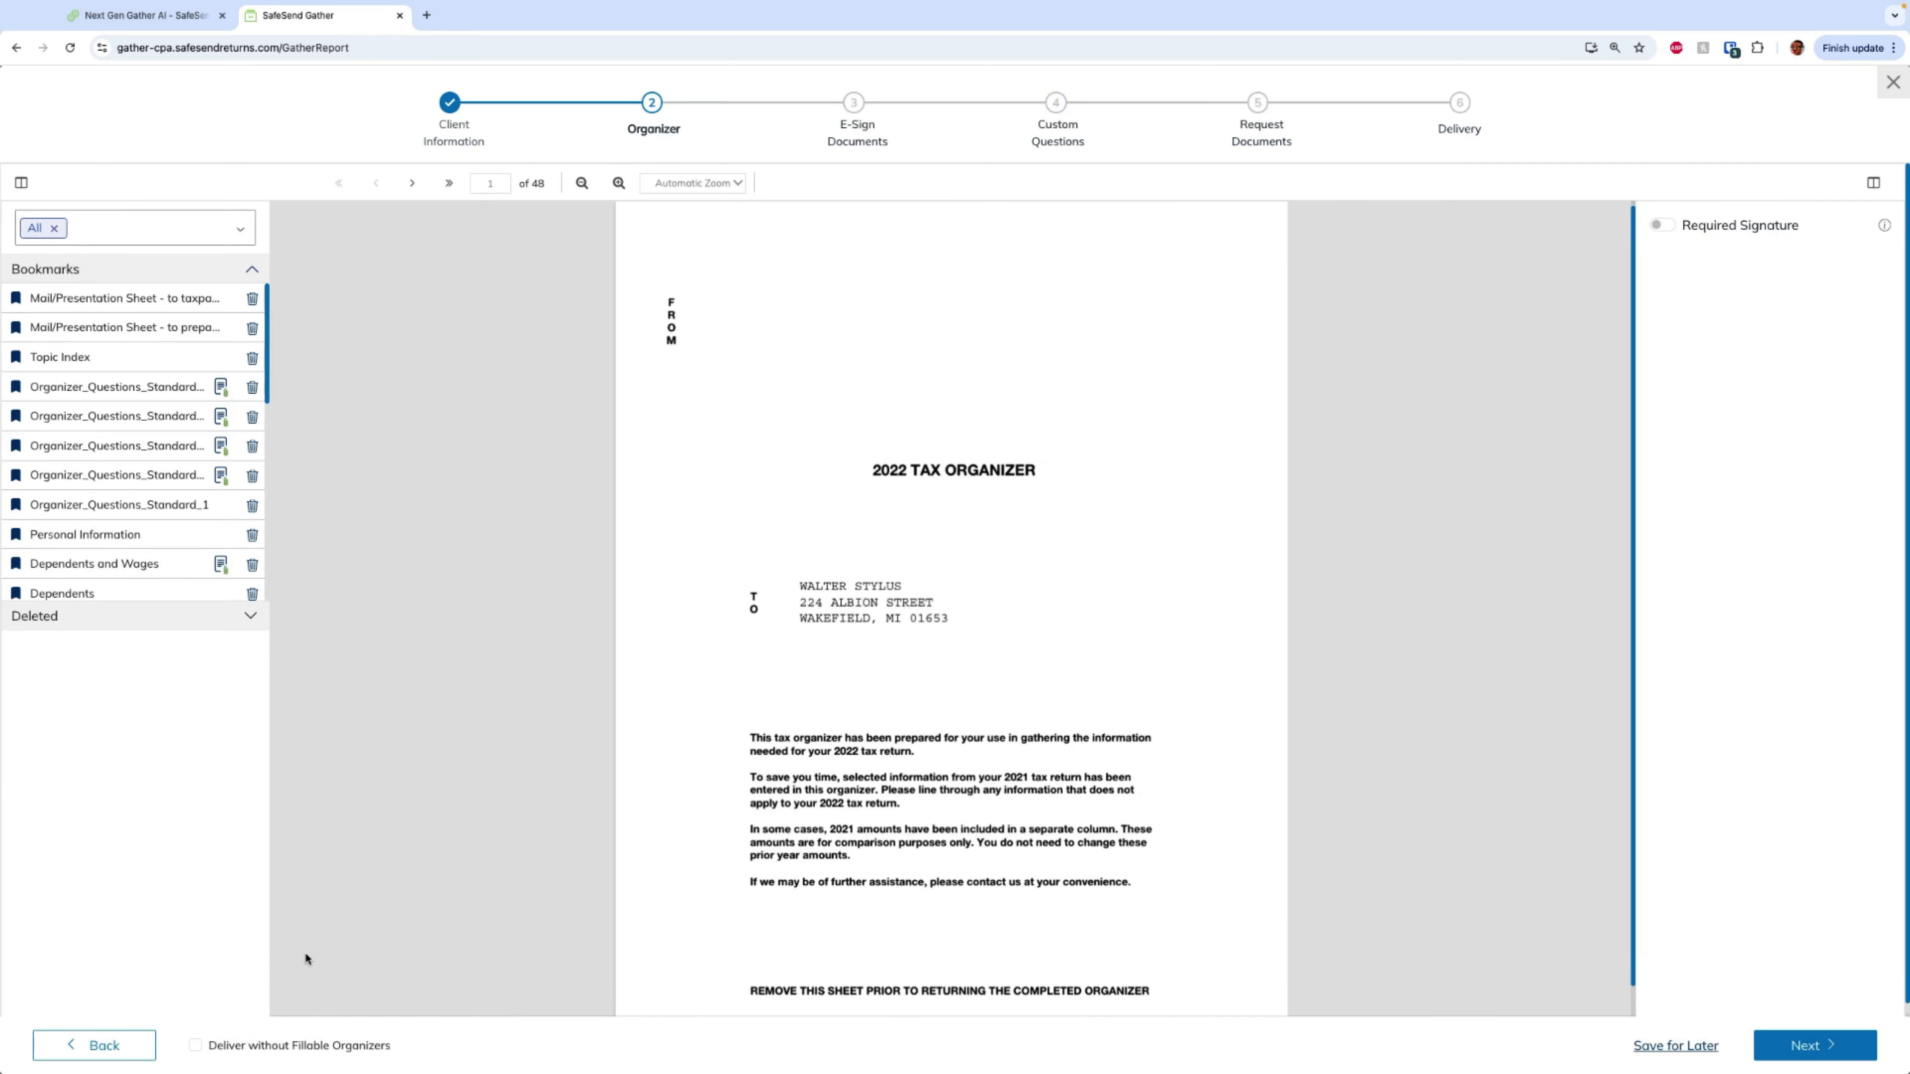
pyautogui.click(196, 1046)
pyautogui.click(197, 1051)
# In the delivery settings, add the first two listed users as recipients of the engagement letter email notifications.
pyautogui.click(1462, 111)
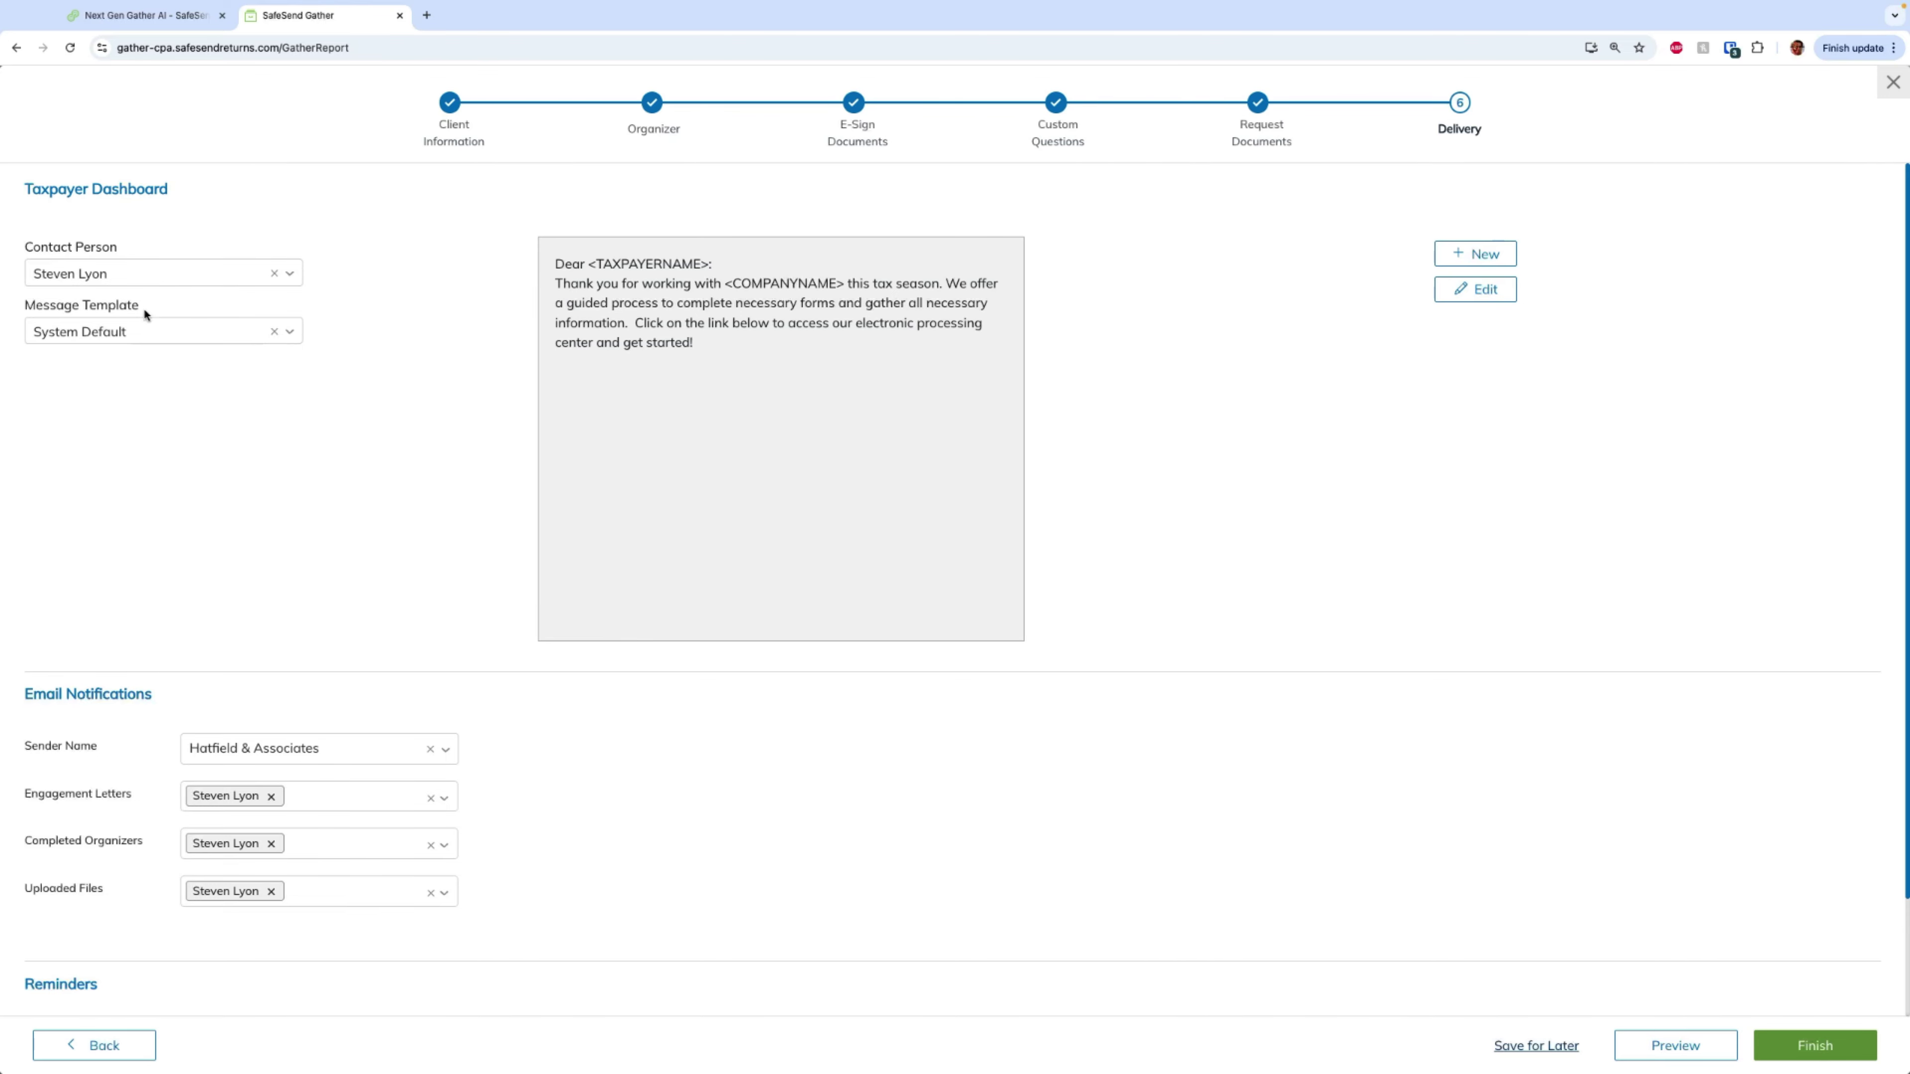
pyautogui.scroll(-2, 206, 462)
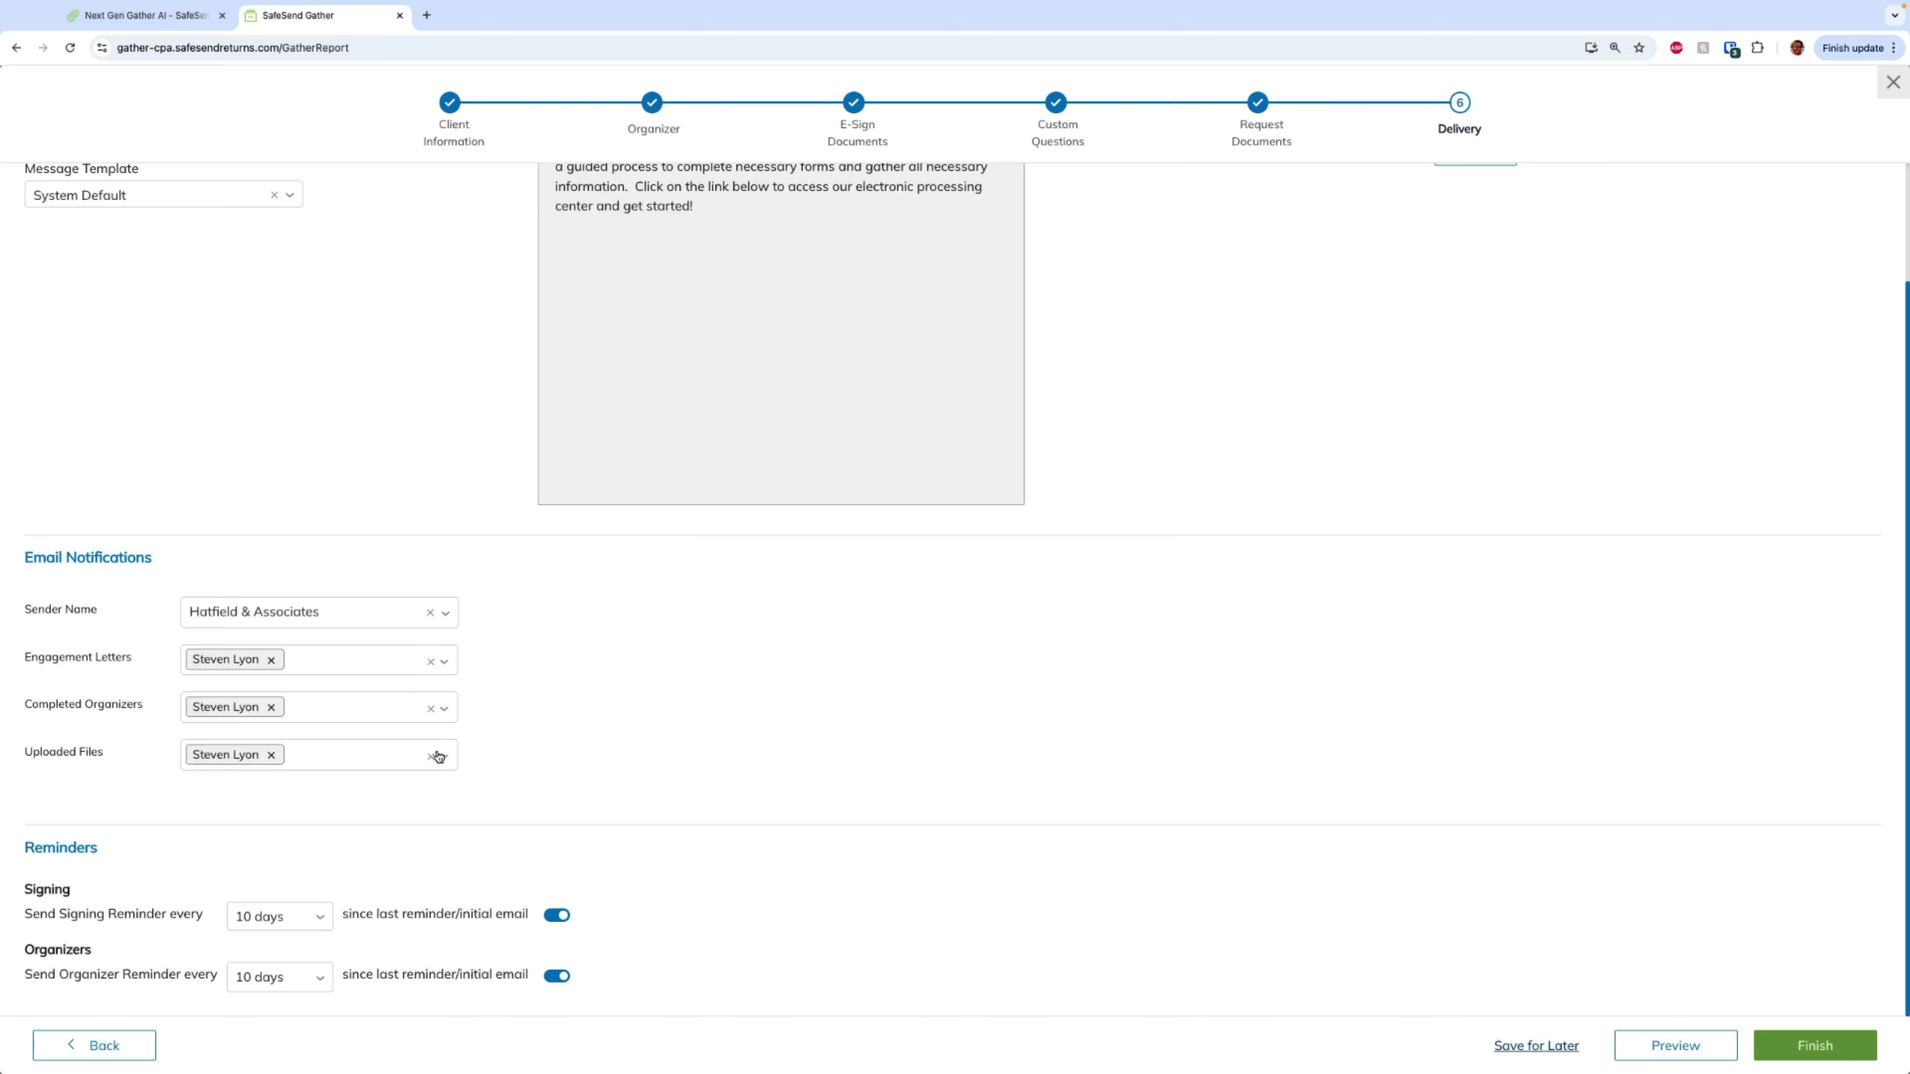
pyautogui.click(348, 671)
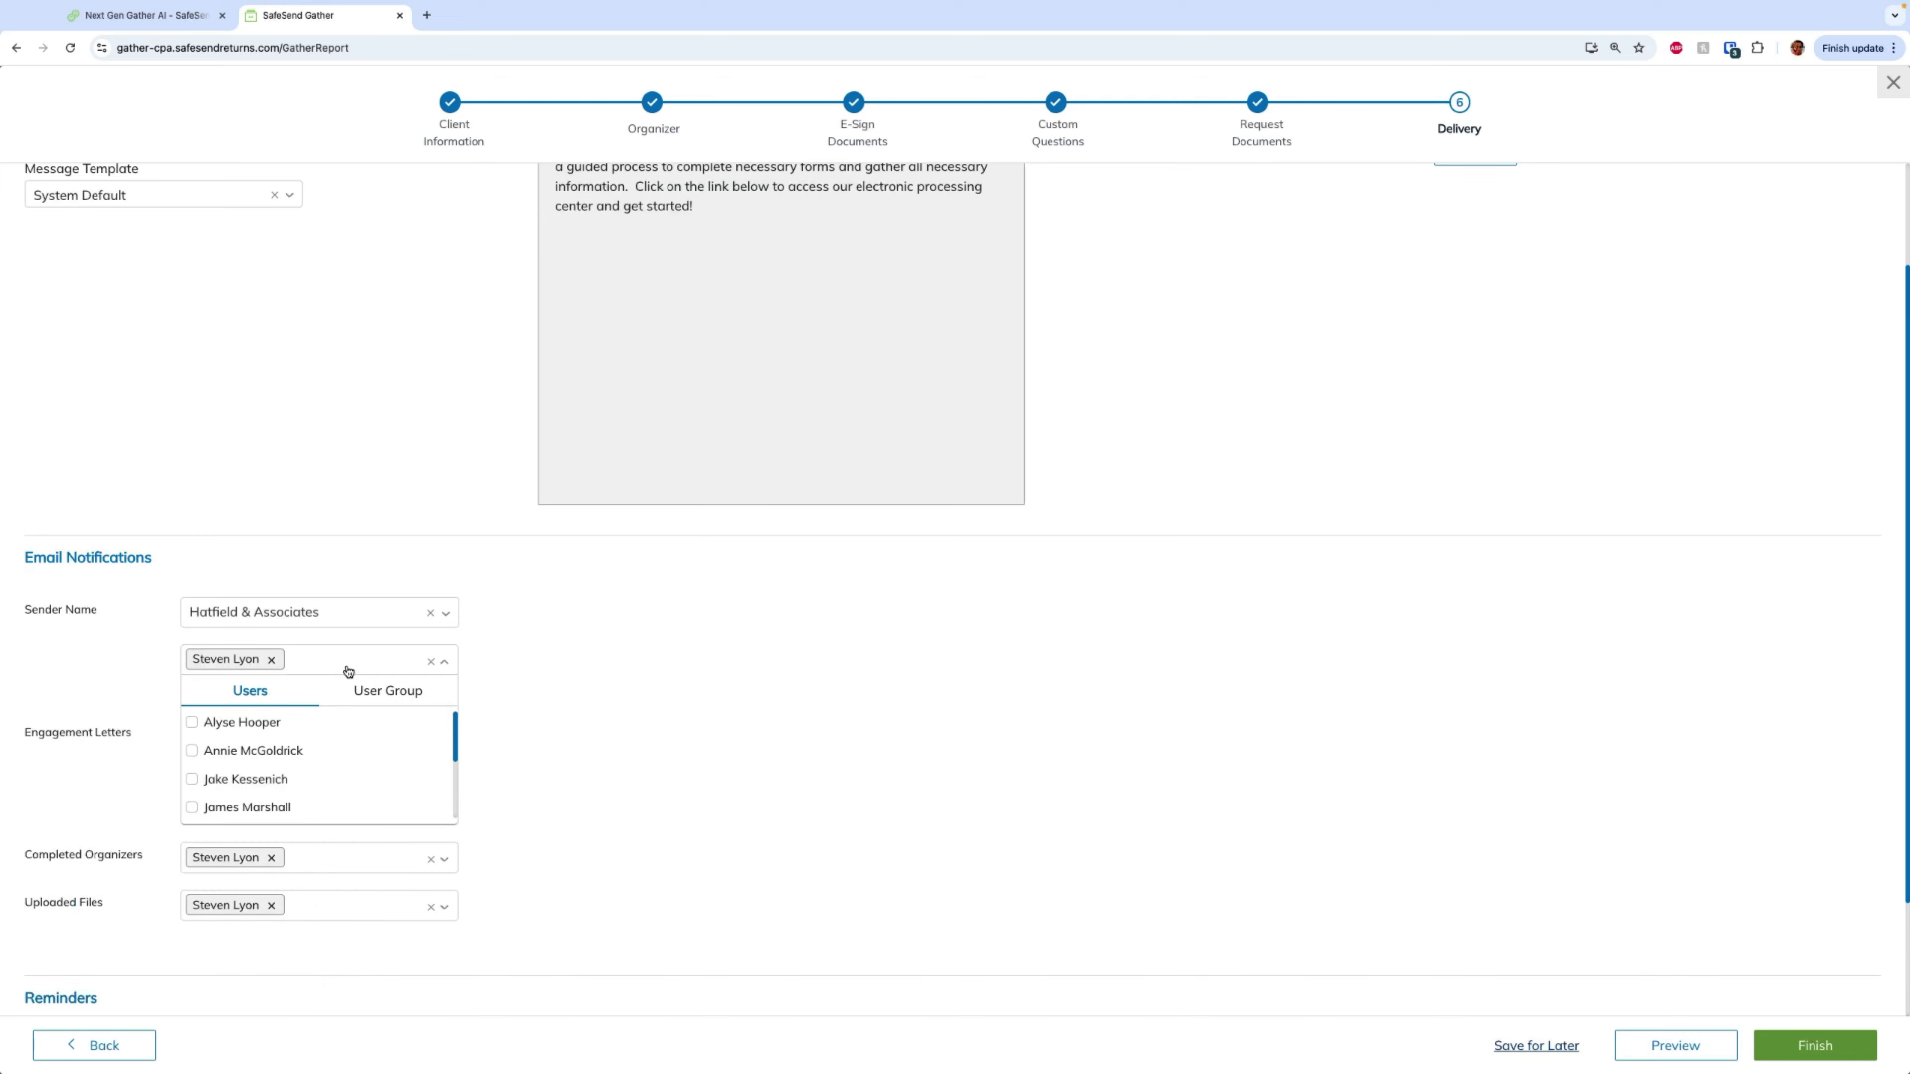
pyautogui.click(194, 722)
pyautogui.click(194, 751)
pyautogui.click(534, 733)
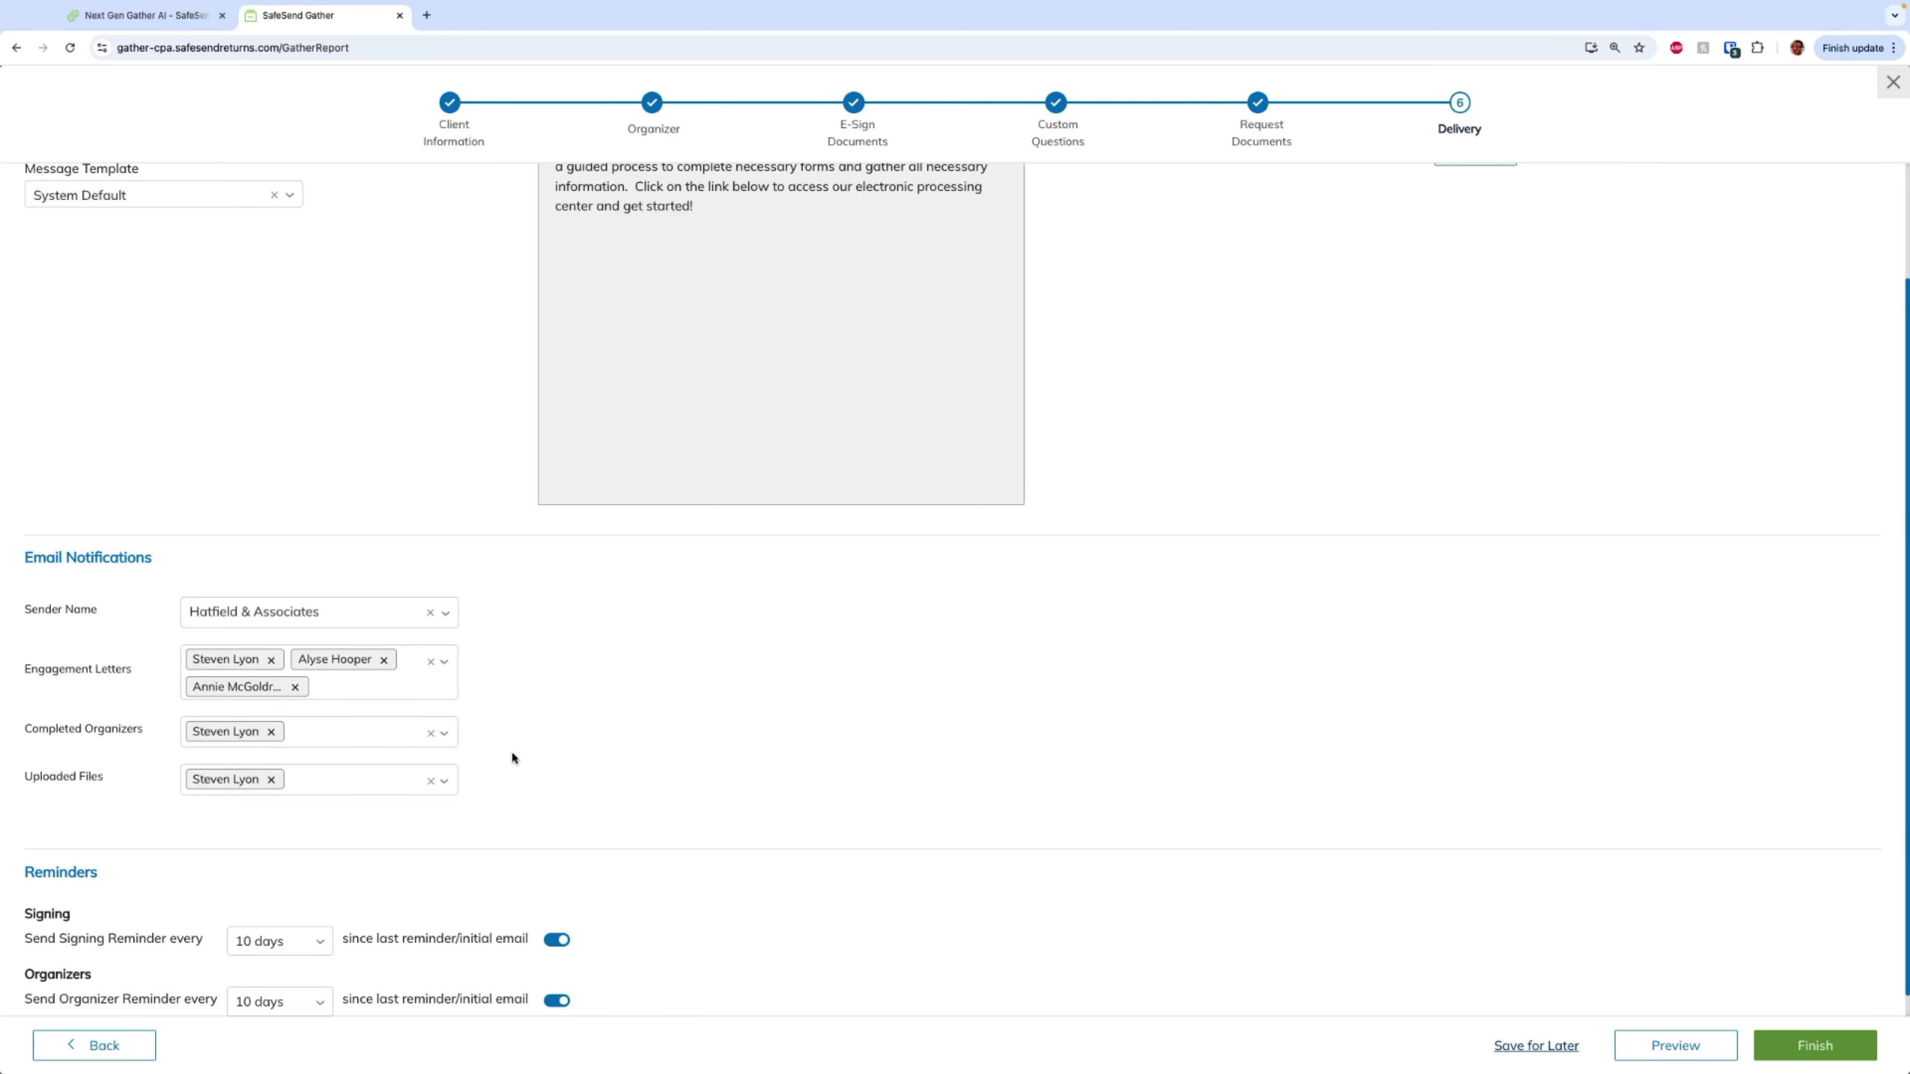
pyautogui.scroll(-1, 536, 741)
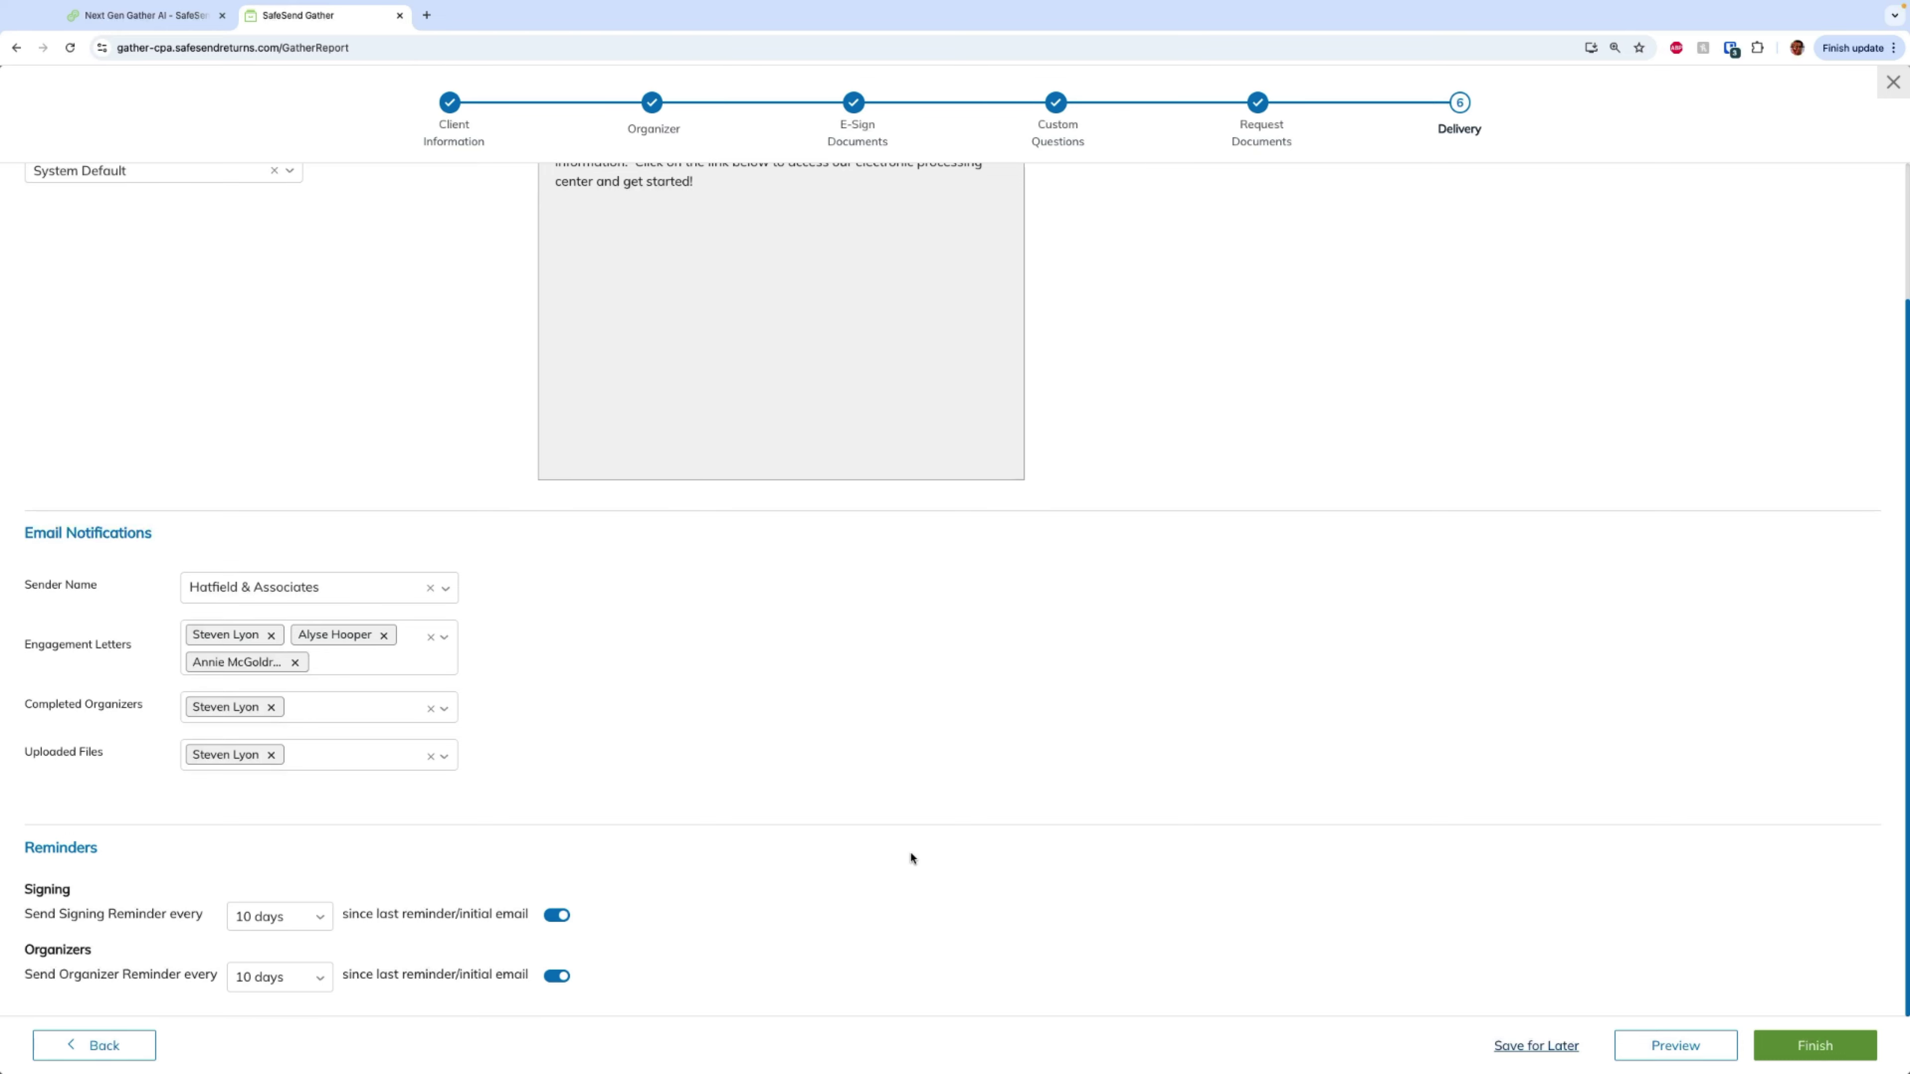
# Finish the gather, send it to the taxpayer with the fillable organizers included, and return to the Next Gen Gather AI web page.
pyautogui.click(1829, 1060)
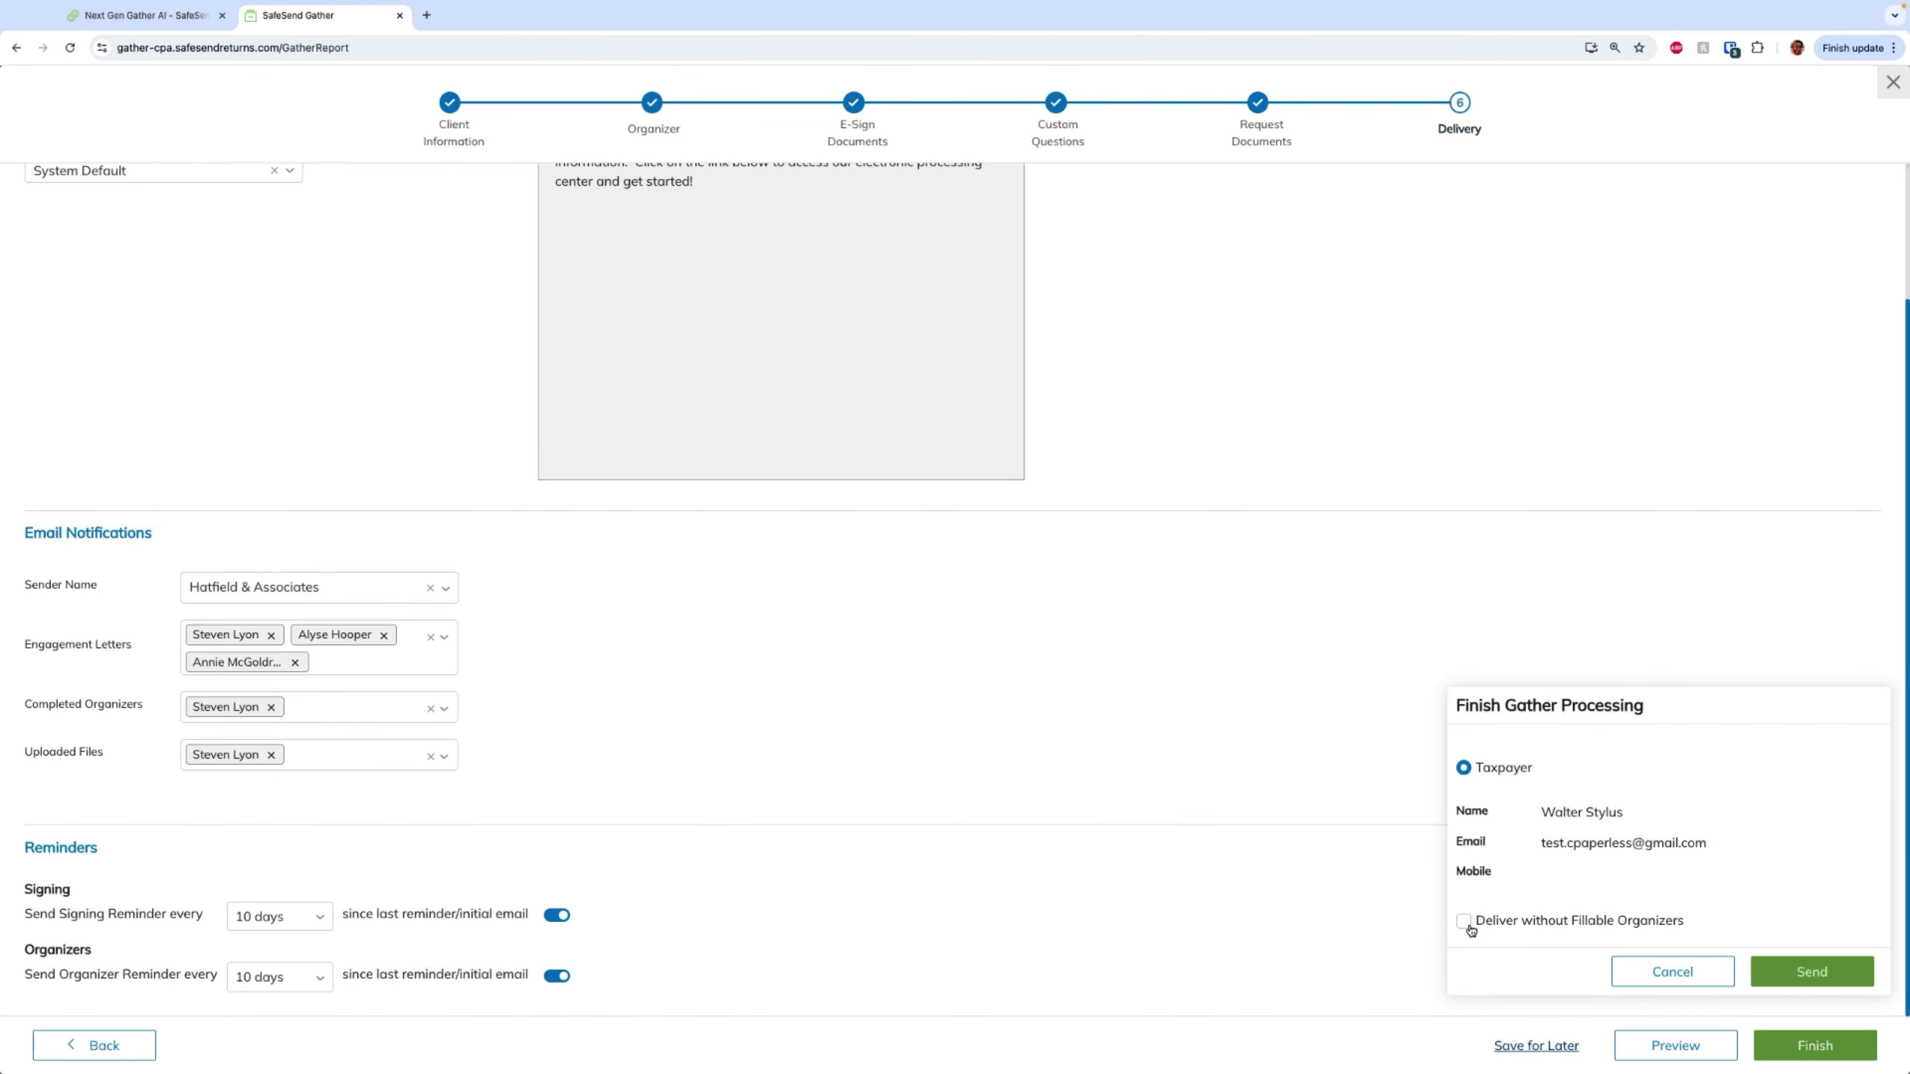
pyautogui.click(1465, 923)
pyautogui.click(1465, 924)
pyautogui.click(1809, 972)
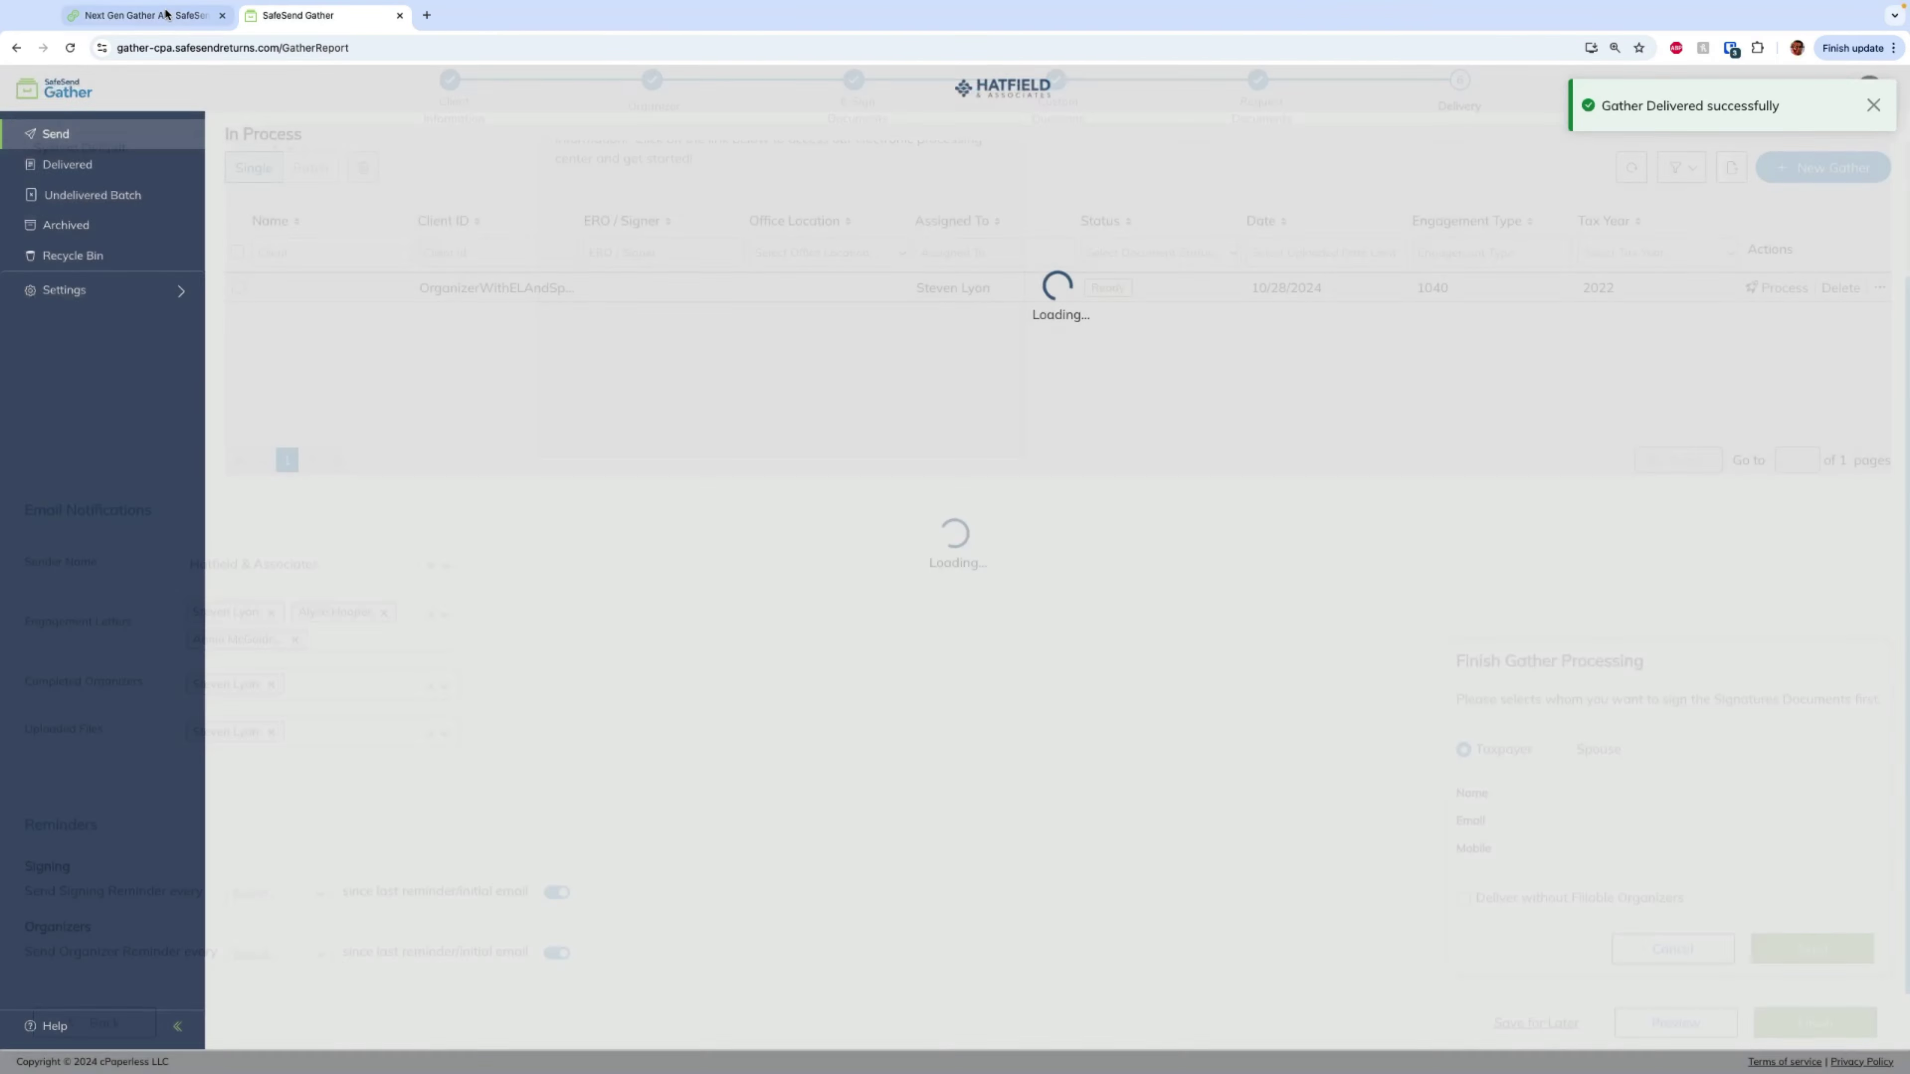
pyautogui.click(166, 14)
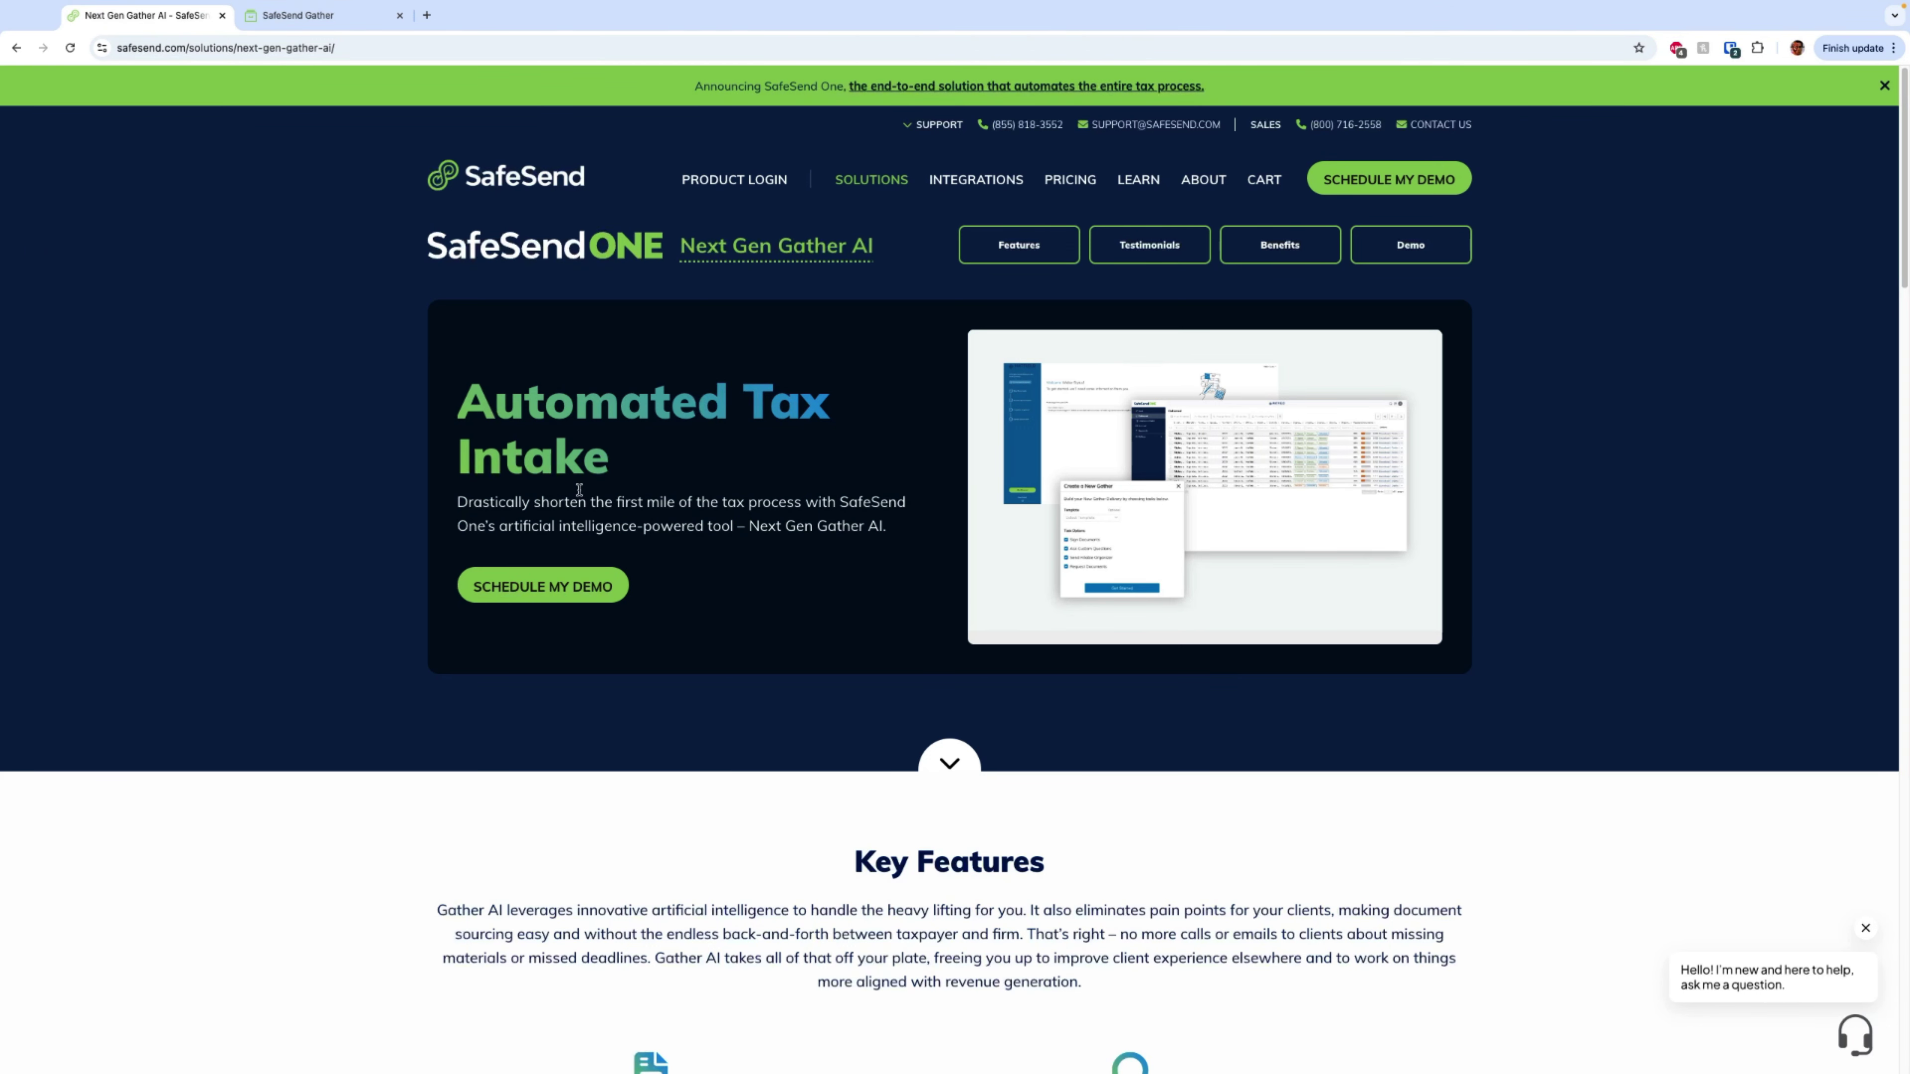